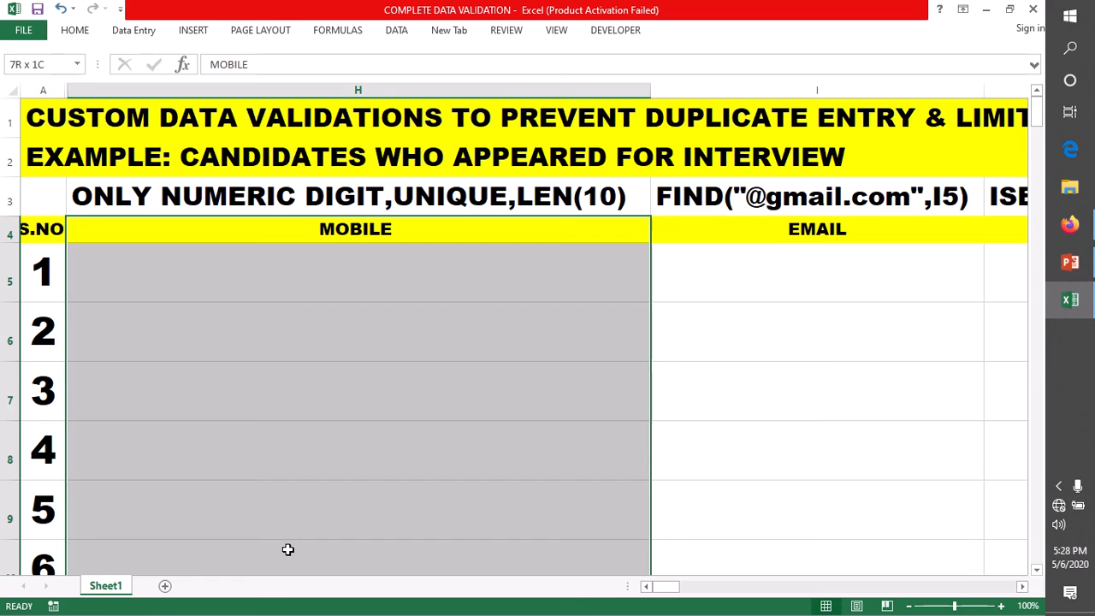
Step: Select the MOBILE entry cells starting at H5 in column H
{"action": "left_click", "coordinate": [280, 267]}
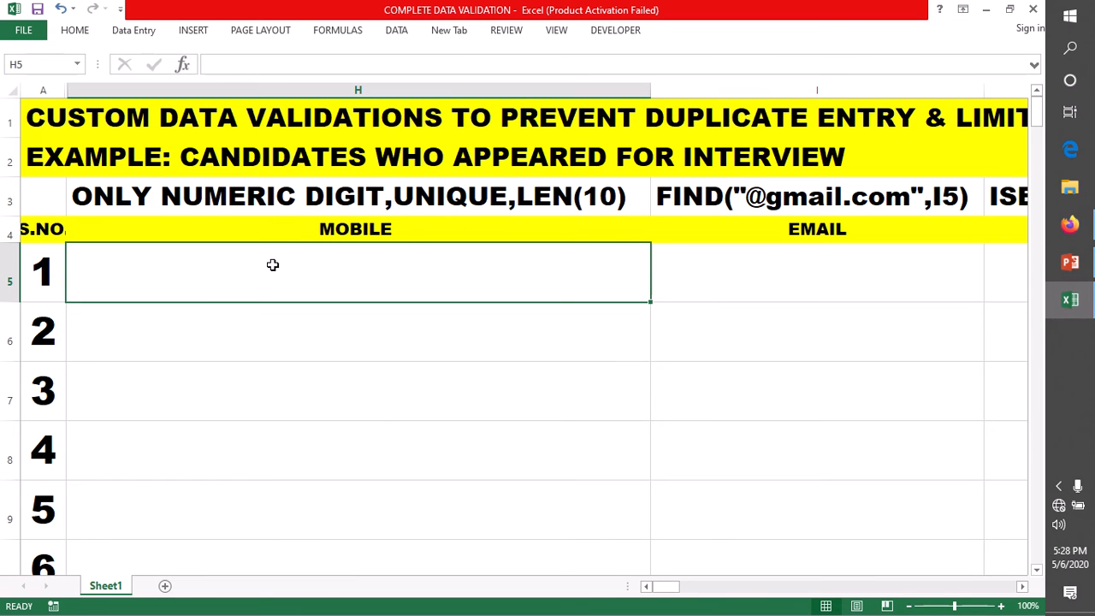
{"action": "left_click_drag", "start_coordinate": [271, 264], "coordinate": [248, 544]}
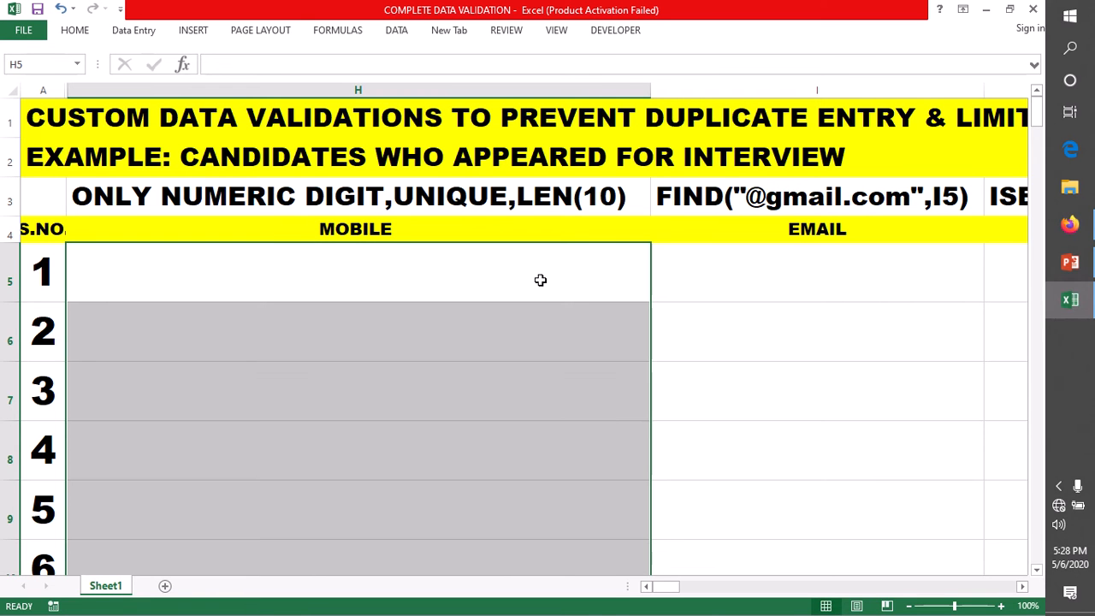
{"action": "left_click", "coordinate": [496, 280]}
{"action": "left_click_drag", "start_coordinate": [363, 276], "coordinate": [342, 550]}
{"action": "left_click", "coordinate": [231, 293]}
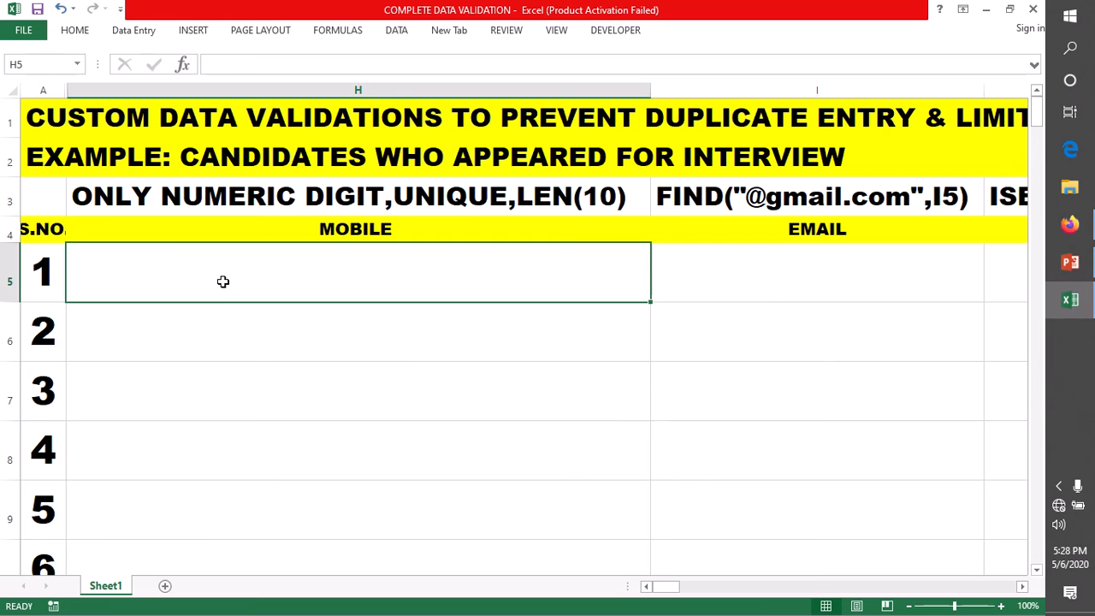
{"action": "left_click_drag", "start_coordinate": [214, 264], "coordinate": [224, 547]}
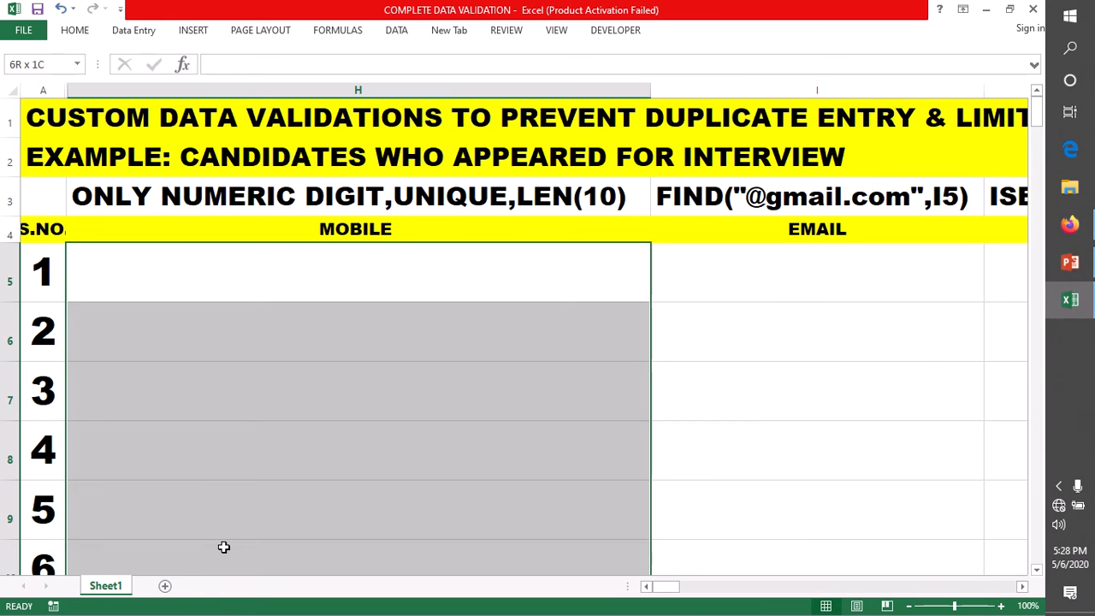
{"action": "left_click_drag", "start_coordinate": [223, 547], "coordinate": [224, 547]}
{"action": "left_click_drag", "start_coordinate": [290, 264], "coordinate": [266, 548]}
Step: Start an entry in H9, then clear the stray equals sign
{"action": "double_click", "coordinate": [669, 279]}
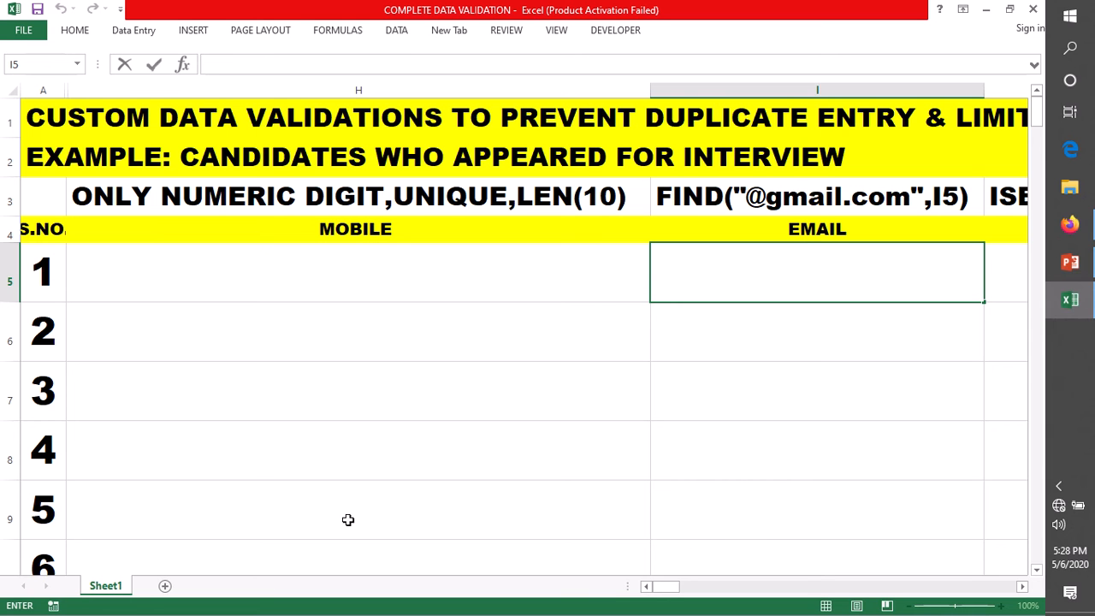
{"action": "double_click", "coordinate": [163, 515]}
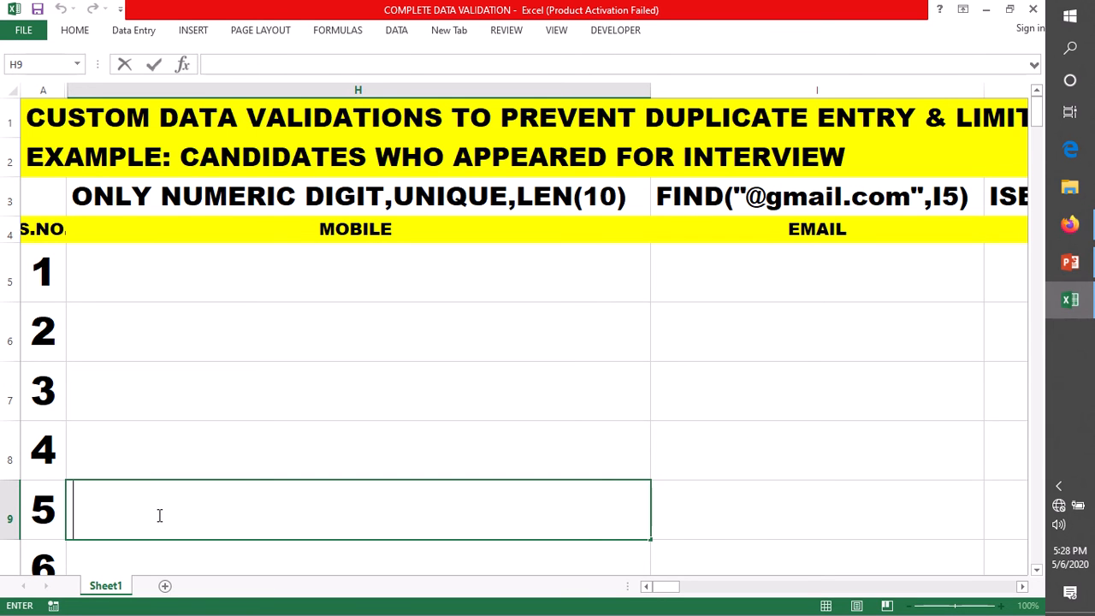
{"action": "type", "text": "="}
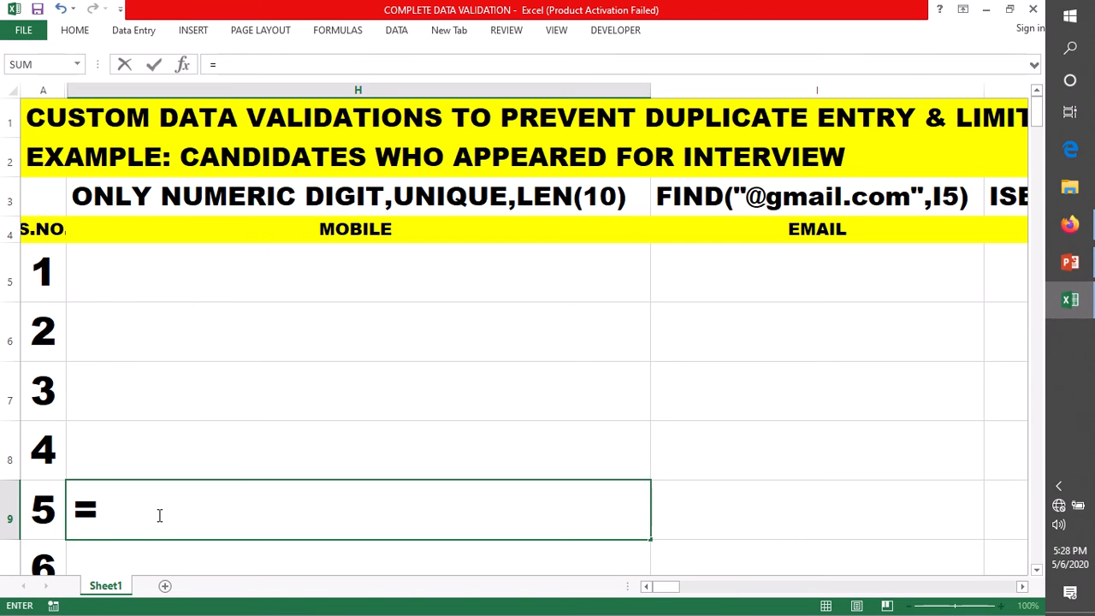
{"action": "key", "text": "BackSpace"}
Step: Enter abc in H5, 123 in H6 and systemweb tech online in H7, then select H5:H7
{"action": "left_click", "coordinate": [181, 272]}
{"action": "type", "text": "abc"}
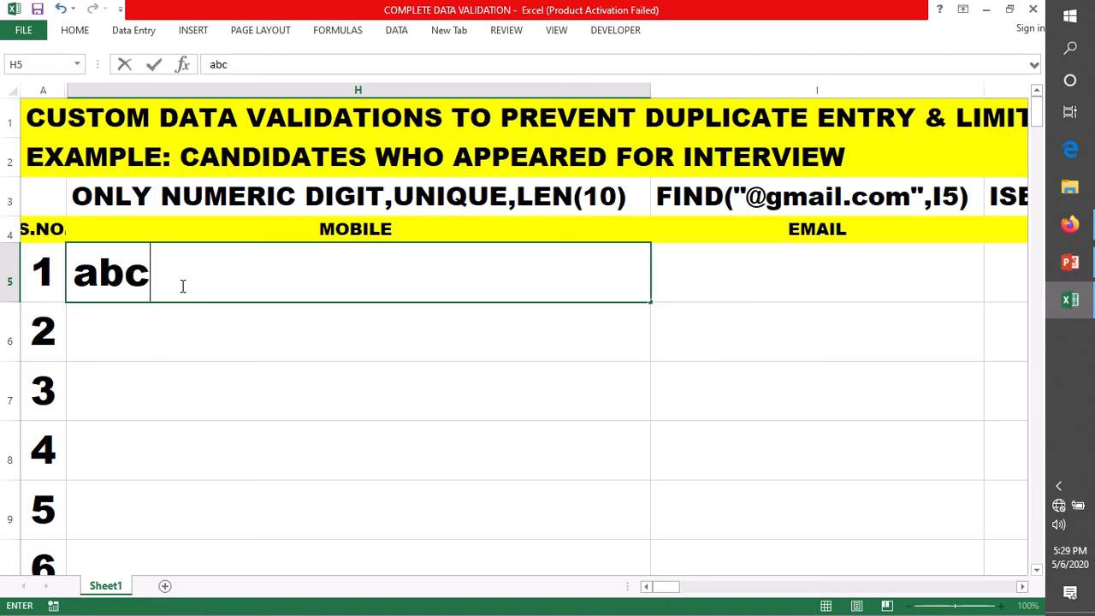
{"action": "left_click", "coordinate": [133, 337]}
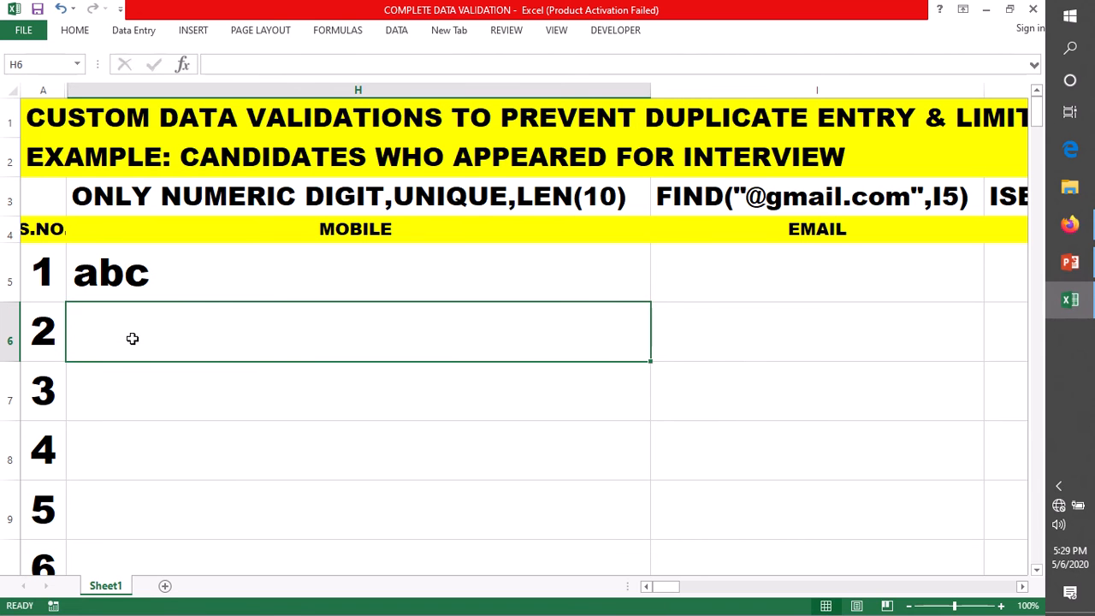
{"action": "double_click", "coordinate": [132, 336]}
{"action": "type", "text": "123"}
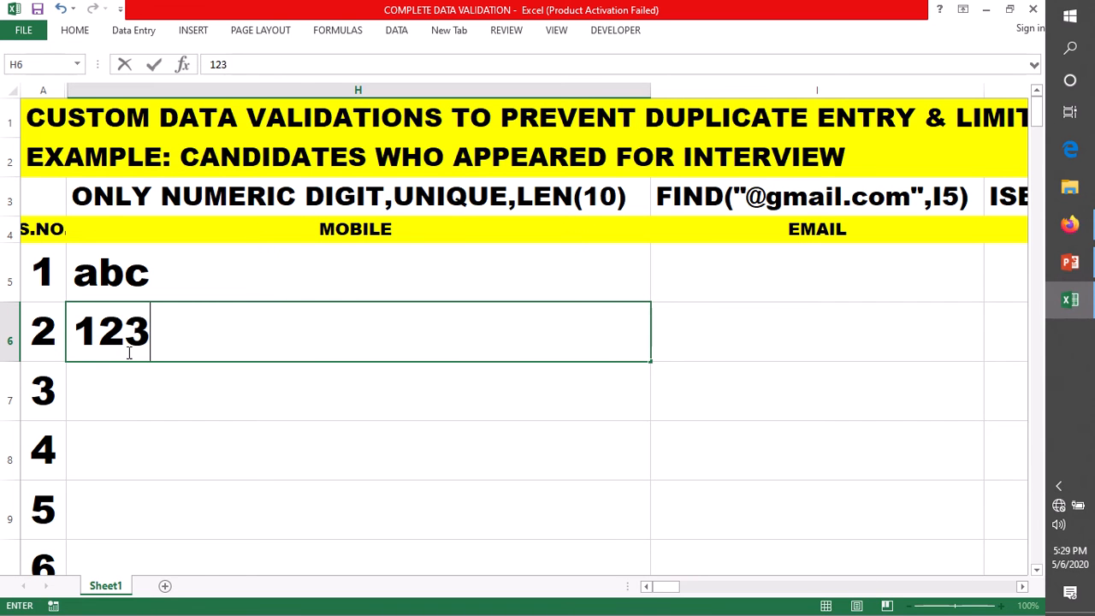
{"action": "left_click", "coordinate": [111, 395]}
{"action": "double_click", "coordinate": [111, 395]}
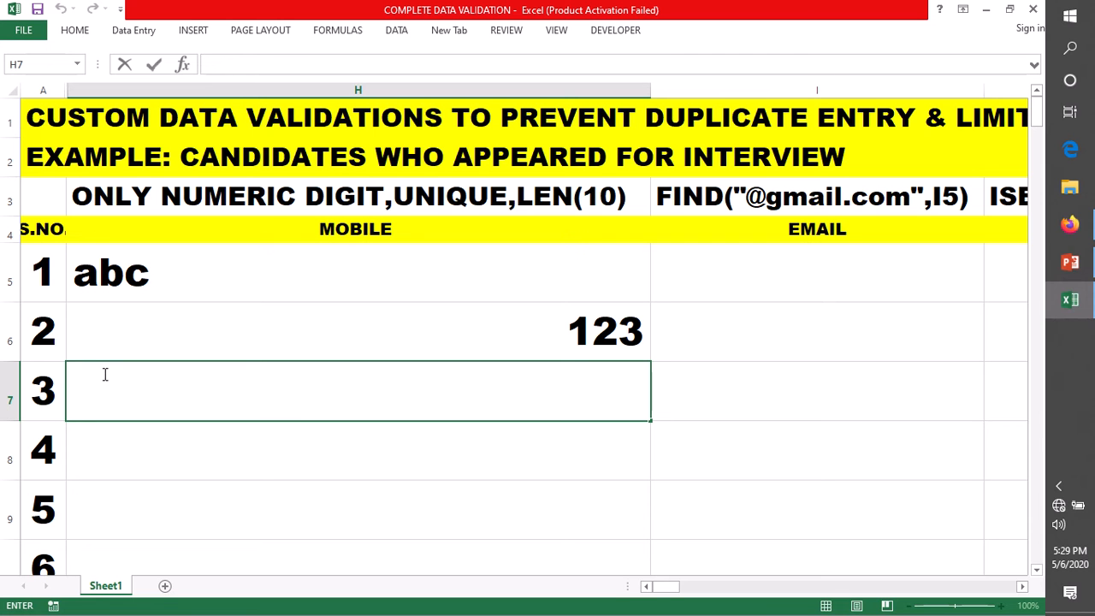
{"action": "type", "text": "systemw"}
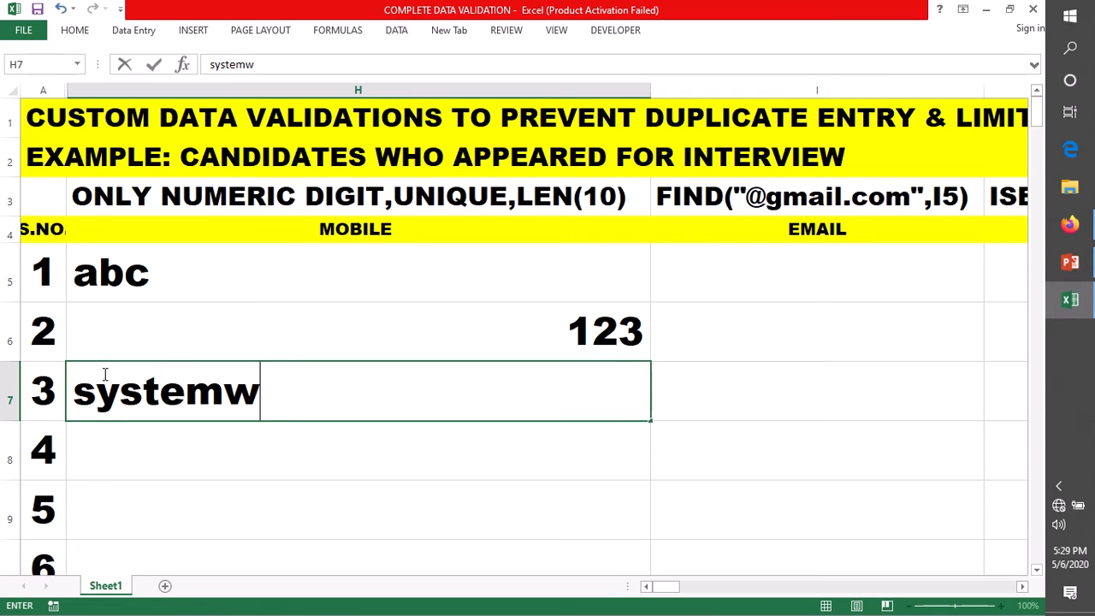
{"action": "type", "text": "eb"}
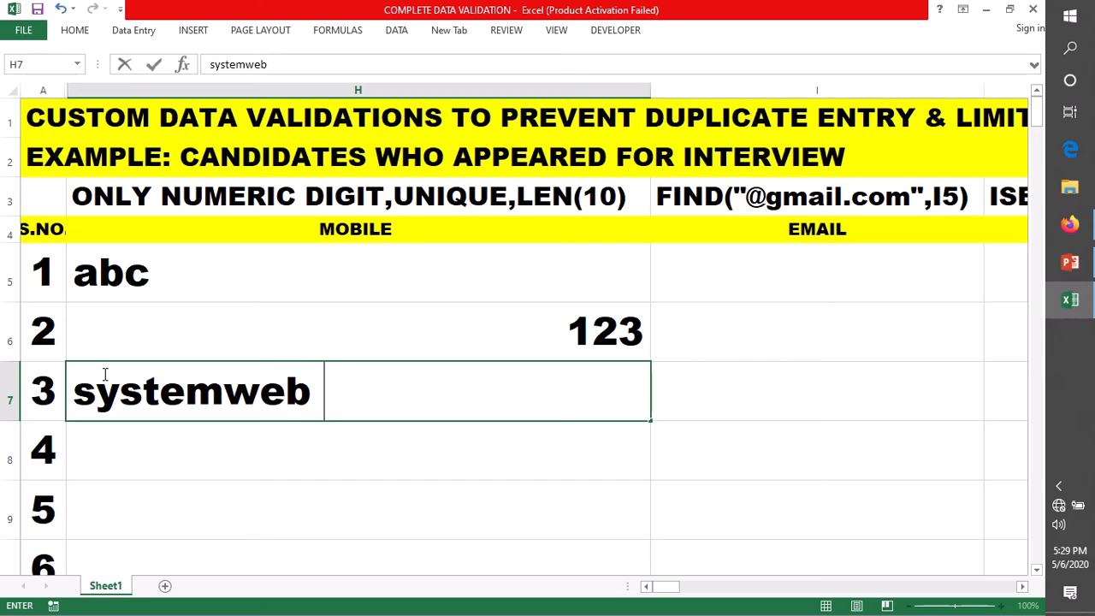
{"action": "type", "text": " tech"}
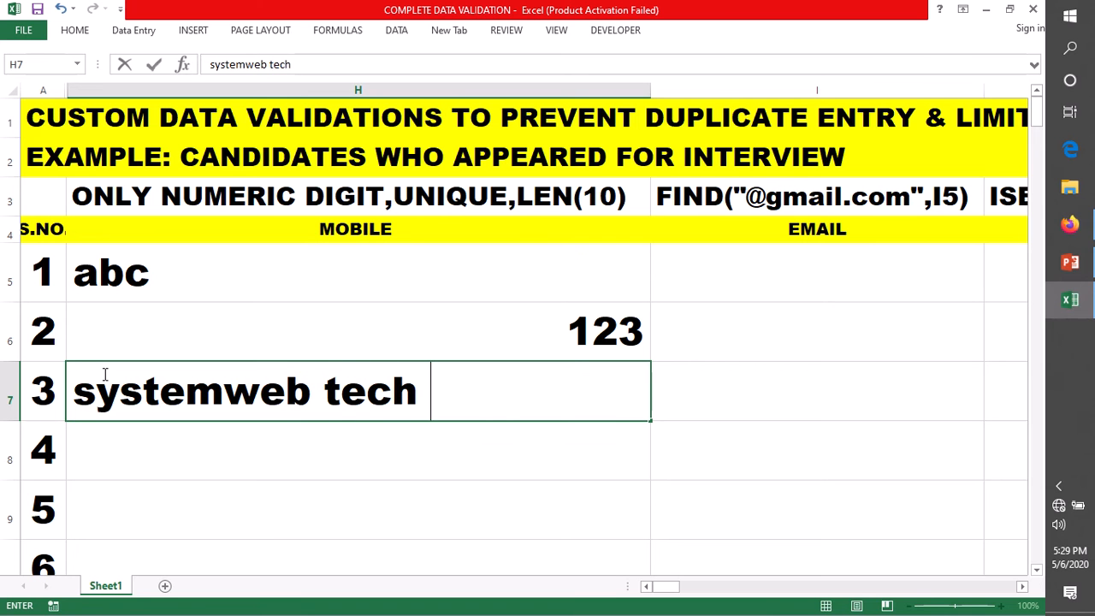
{"action": "type", "text": " online"}
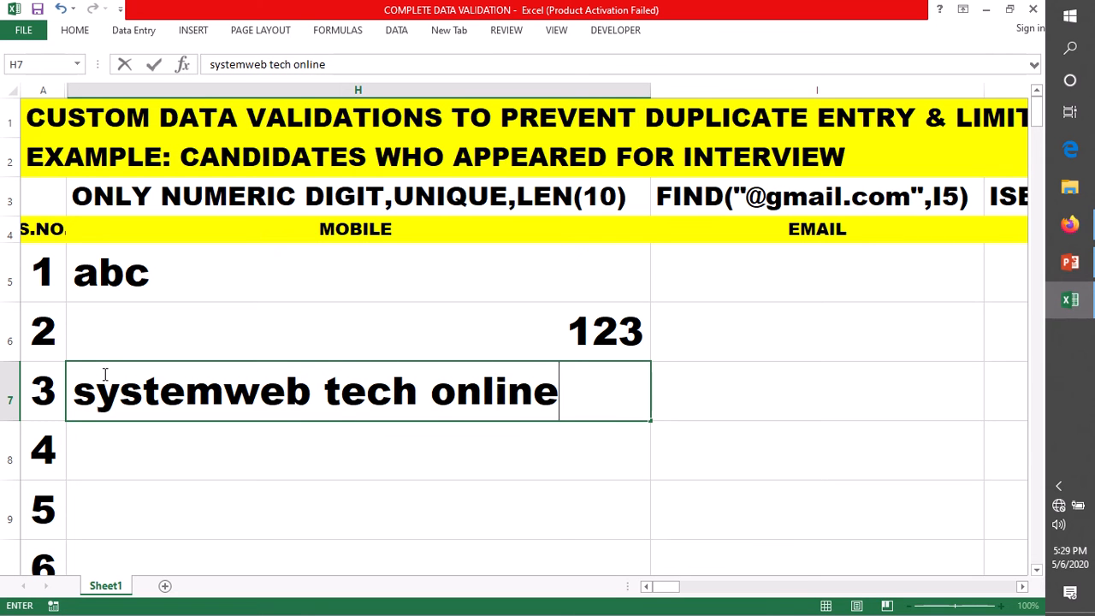
{"action": "left_click", "coordinate": [217, 278]}
{"action": "left_click_drag", "start_coordinate": [234, 343], "coordinate": [282, 393]}
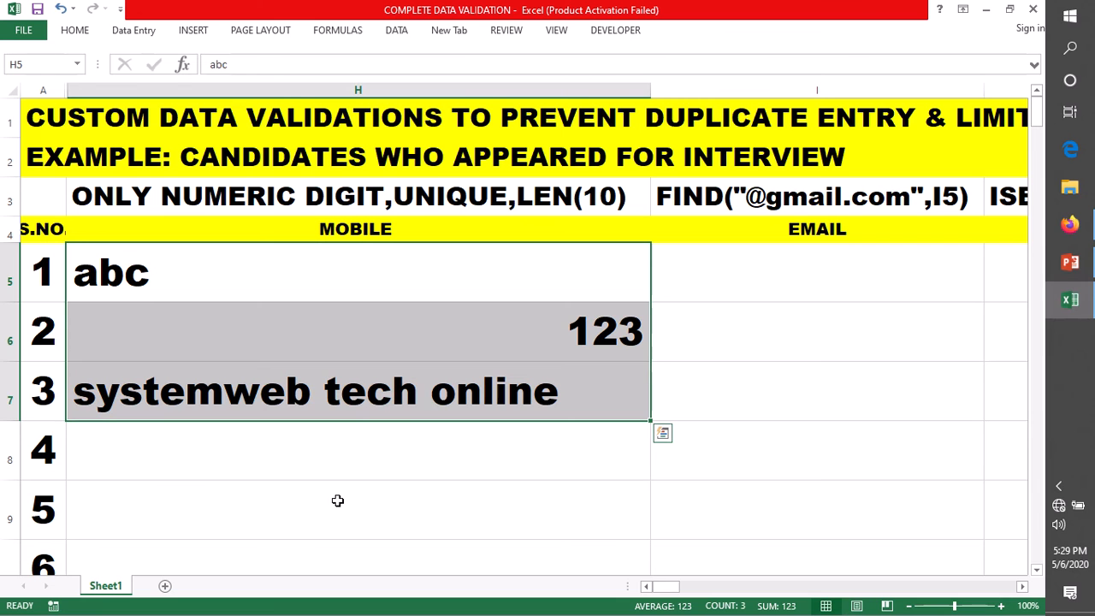
{"action": "left_click_drag", "start_coordinate": [234, 283], "coordinate": [245, 402]}
Step: Enter =ISNUMBER(H5) in H9, which returns FALSE for abc
{"action": "left_click", "coordinate": [112, 513]}
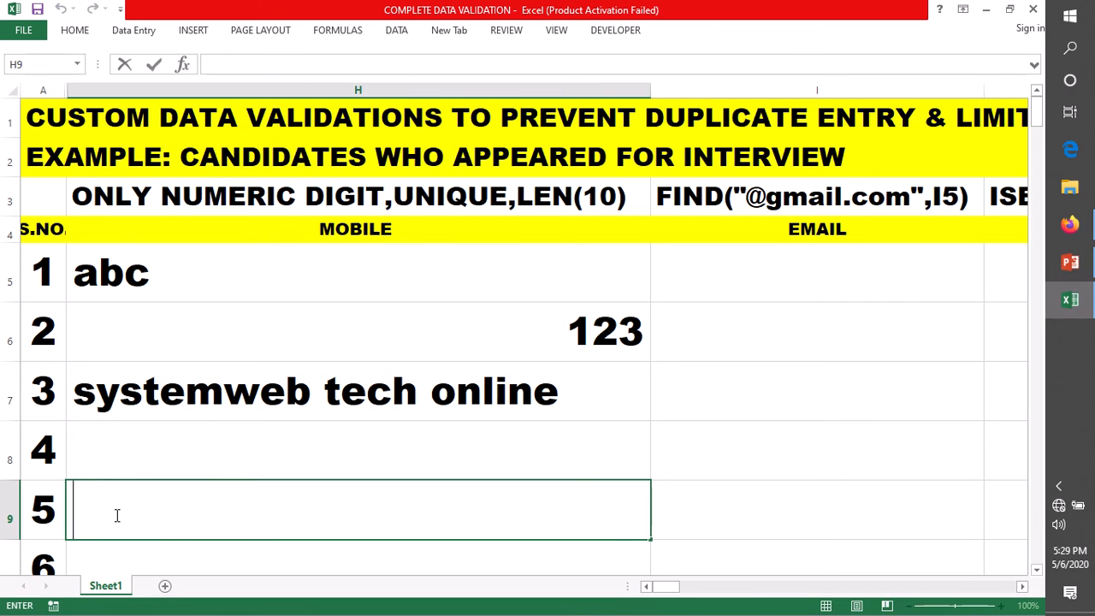
{"action": "type", "text": "=is"}
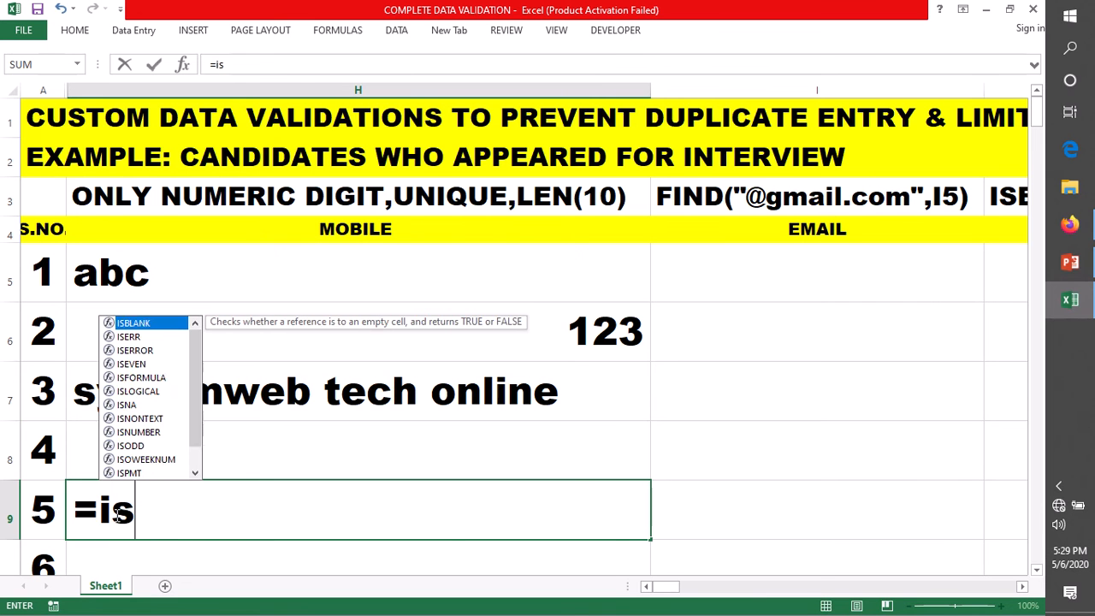
{"action": "type", "text": "number"}
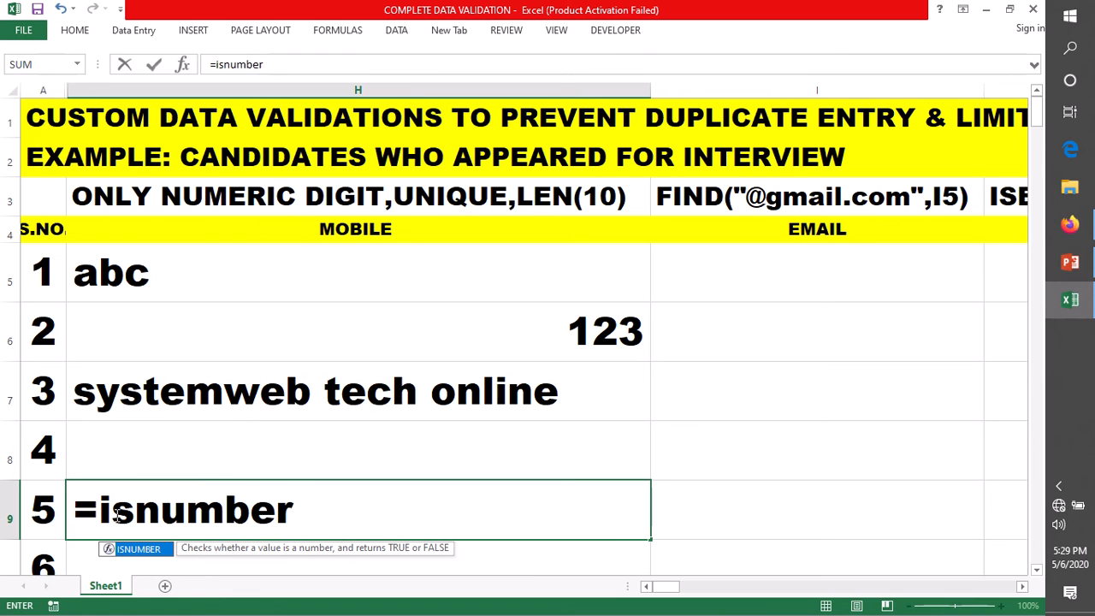
{"action": "key", "text": "Tab"}
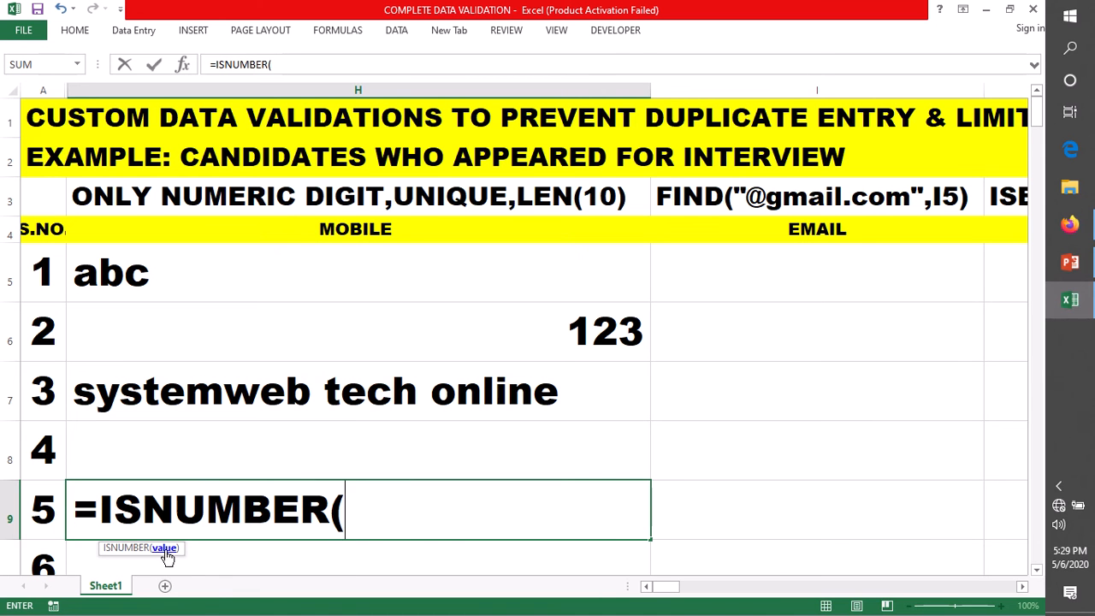
{"action": "left_click", "coordinate": [165, 276]}
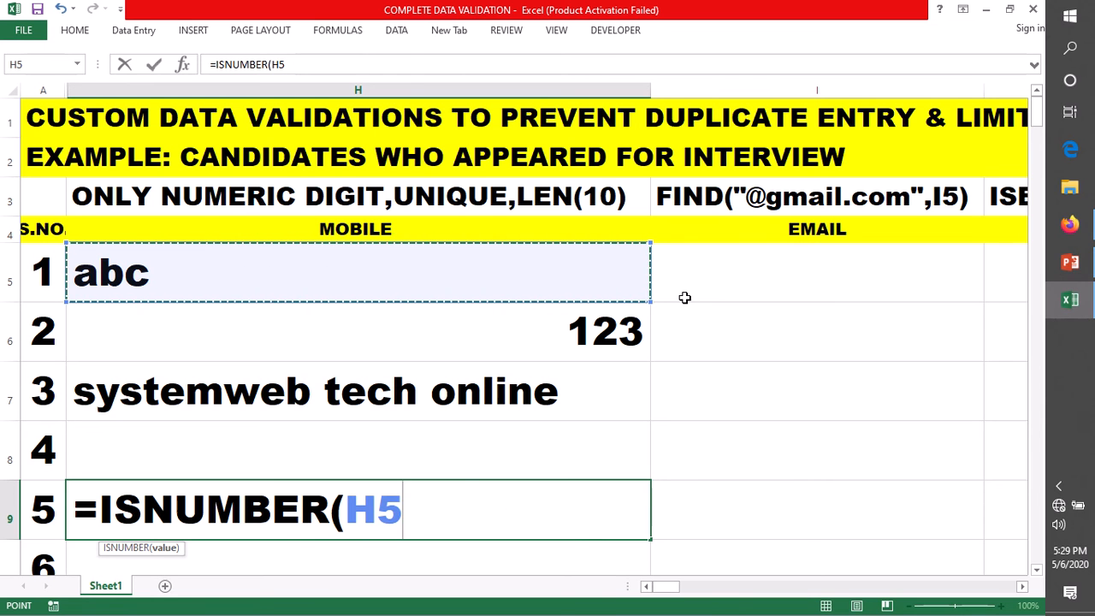
{"action": "key", "text": "Return"}
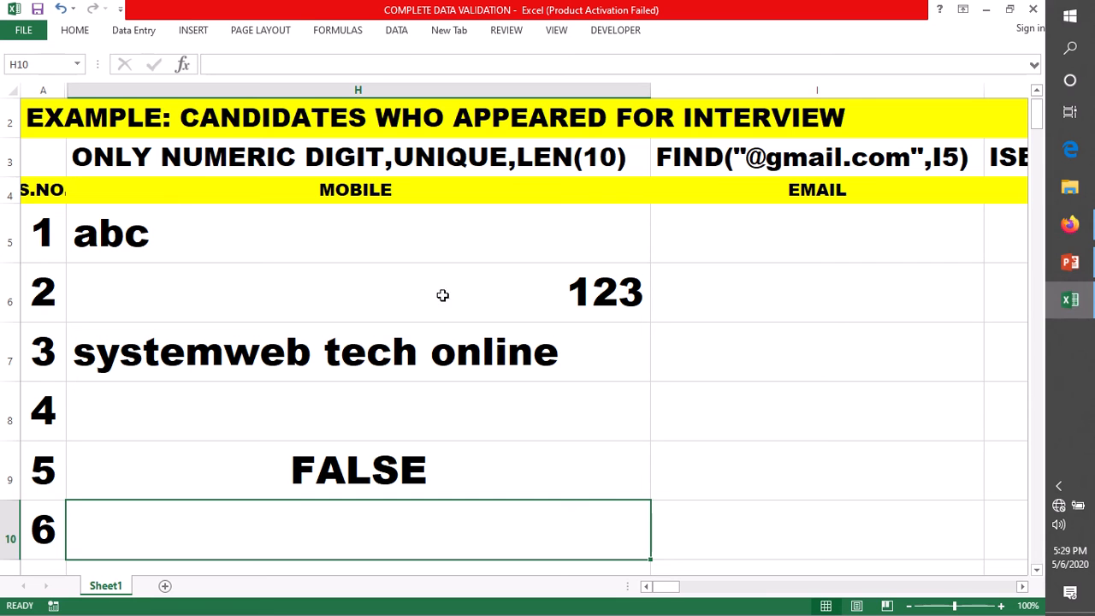
Step: Copy 123 from H6 into H5 and check the result in H9
{"action": "key", "text": "Up"}
{"action": "key", "text": "Up"}
{"action": "key", "text": "Up"}
{"action": "key", "text": "Up"}
{"action": "key", "text": "ctrl+c"}
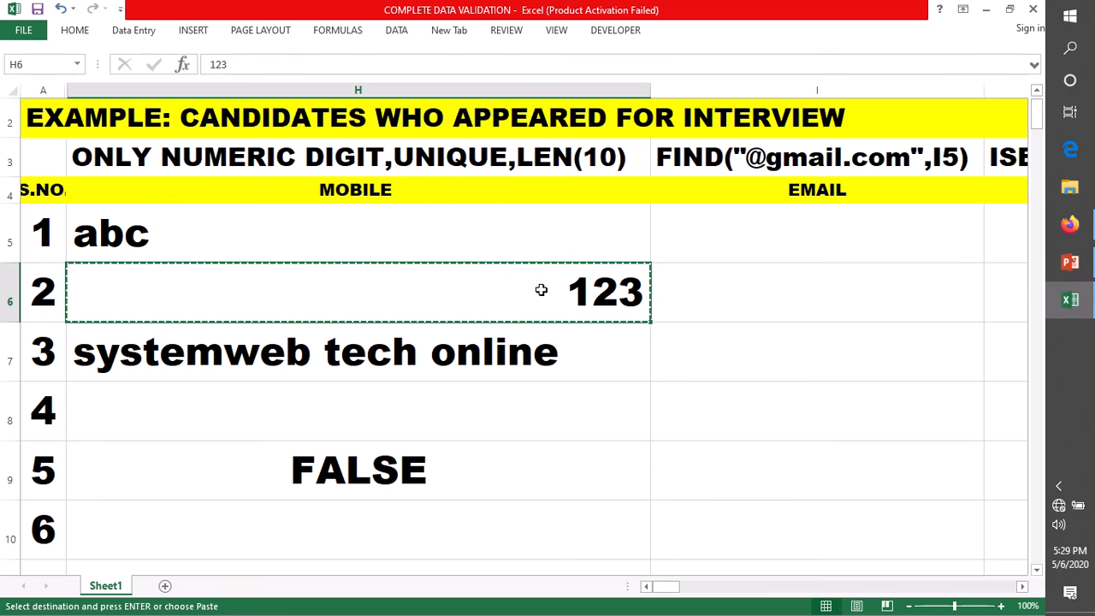
{"action": "left_click", "coordinate": [212, 225]}
{"action": "key", "text": "ctrl+v"}
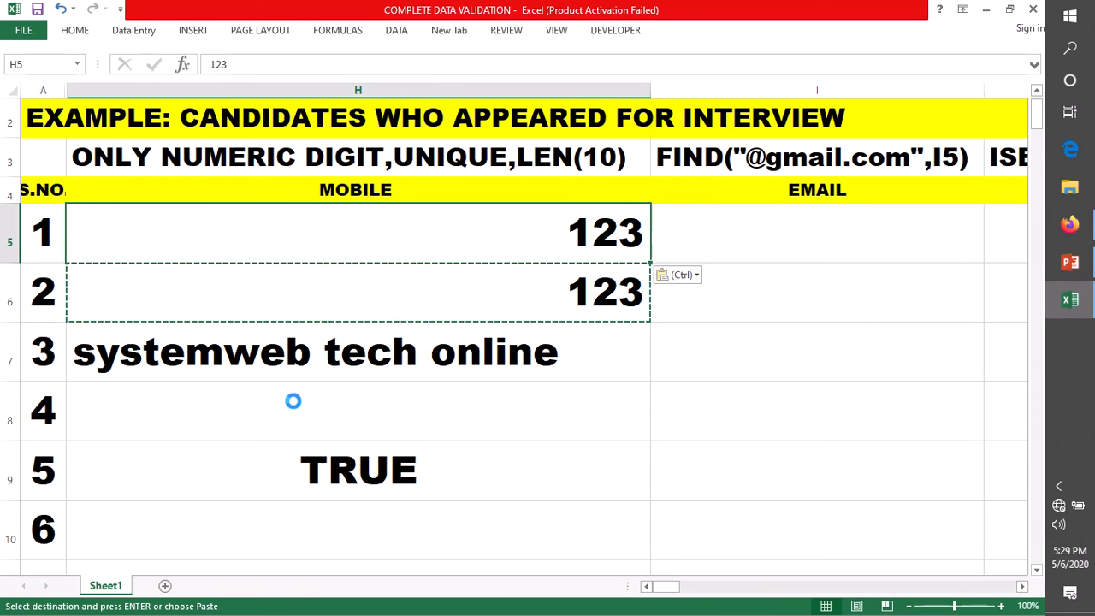
{"action": "left_click", "coordinate": [378, 469]}
Step: Paste the systemweb tech online text into H5 and compare H9's result
{"action": "left_click", "coordinate": [575, 223]}
{"action": "key", "text": "ctrl+c"}
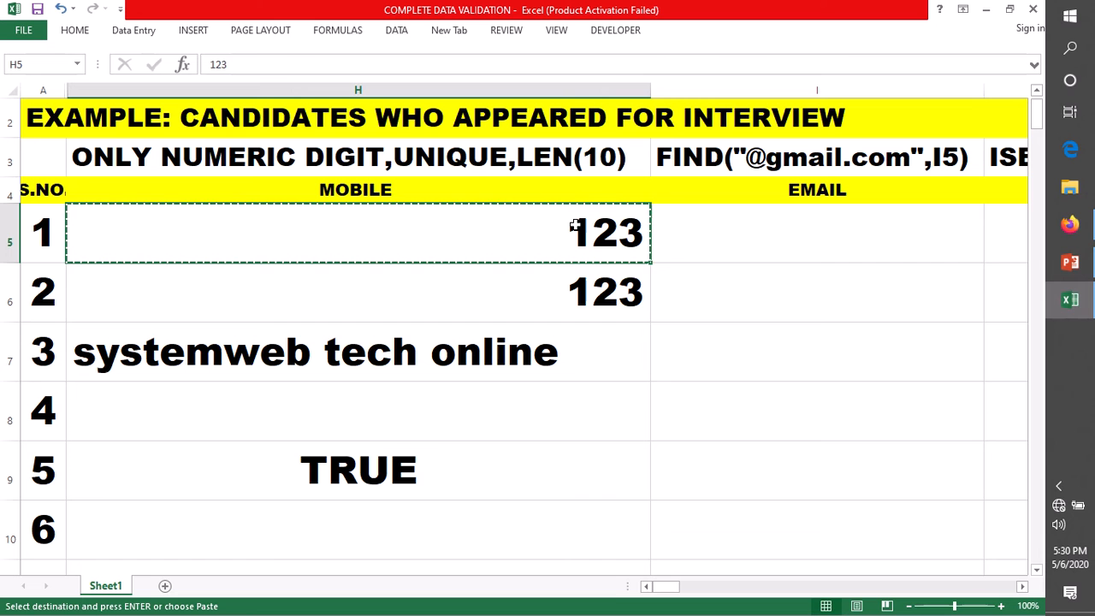
{"action": "left_click", "coordinate": [469, 350]}
{"action": "key", "text": "ctrl+c"}
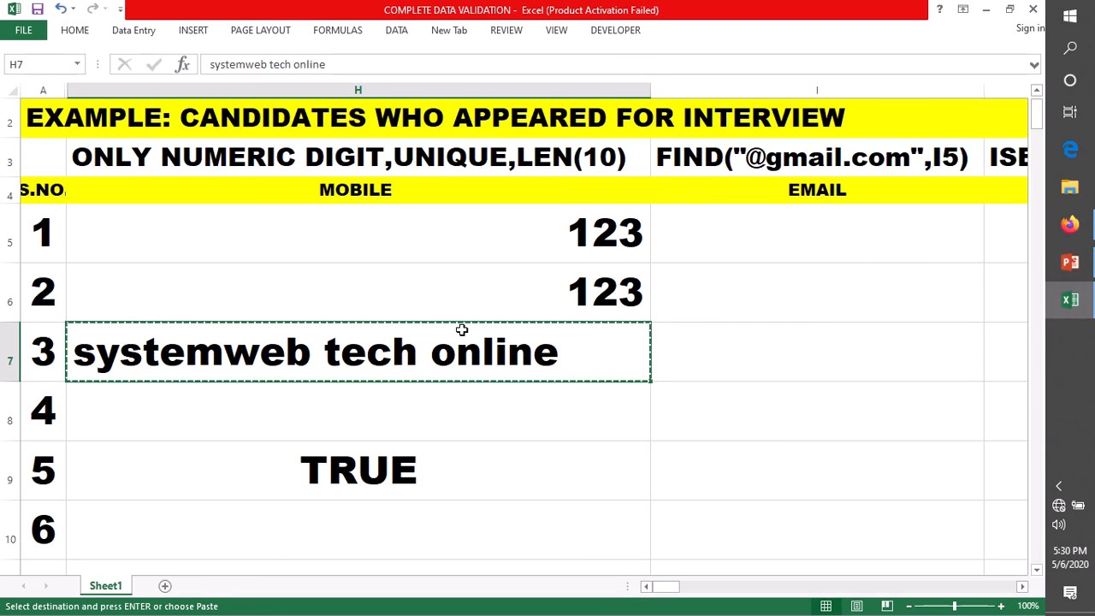
{"action": "left_click", "coordinate": [381, 223]}
{"action": "key", "text": "ctrl+v"}
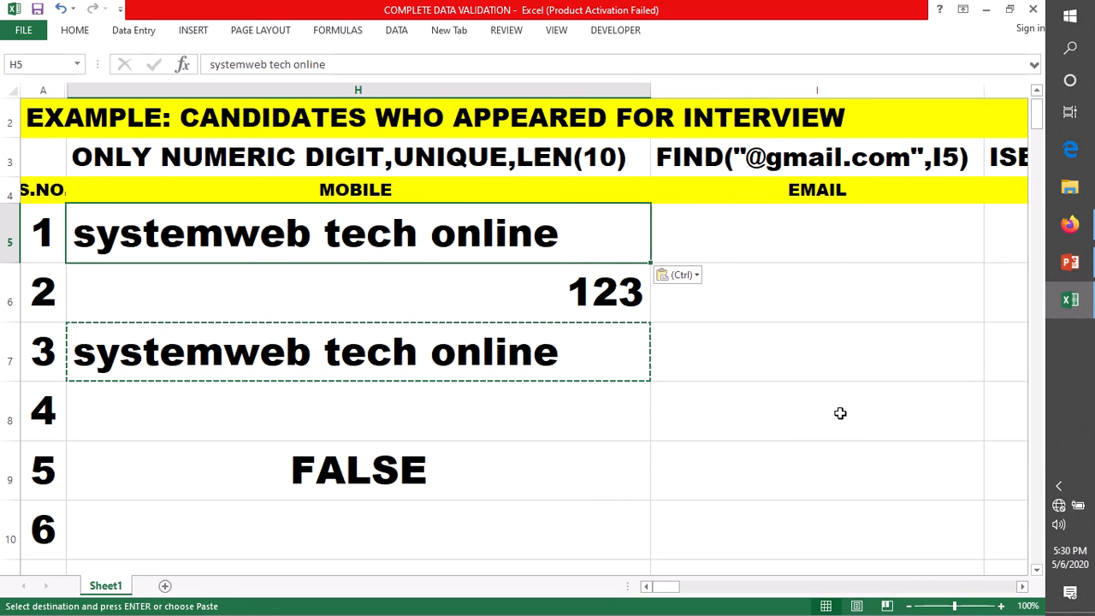
{"action": "left_click", "coordinate": [366, 462]}
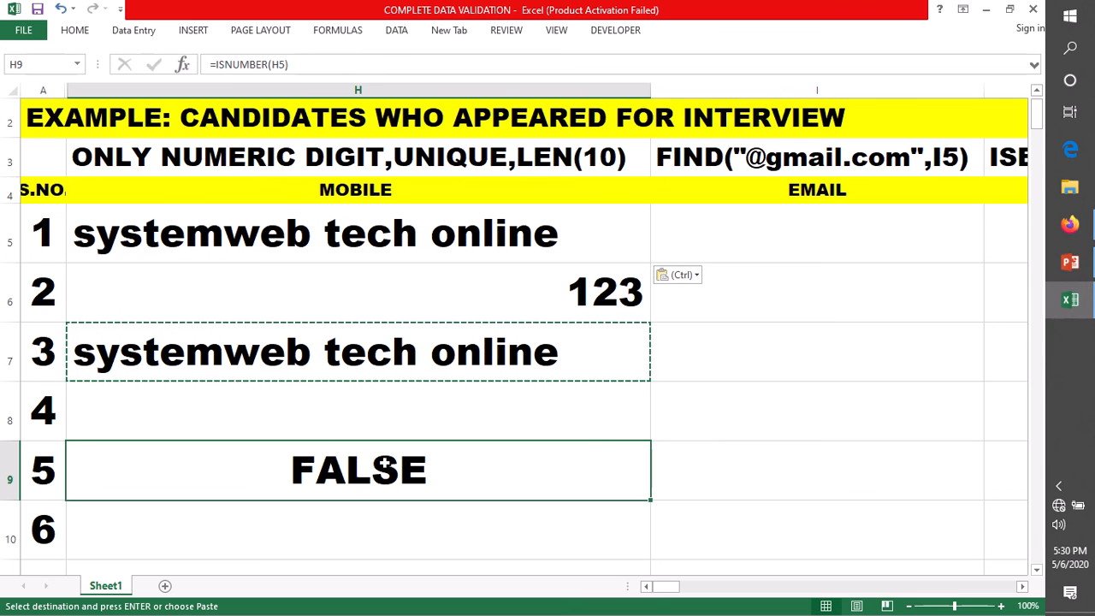
{"action": "left_click", "coordinate": [480, 292]}
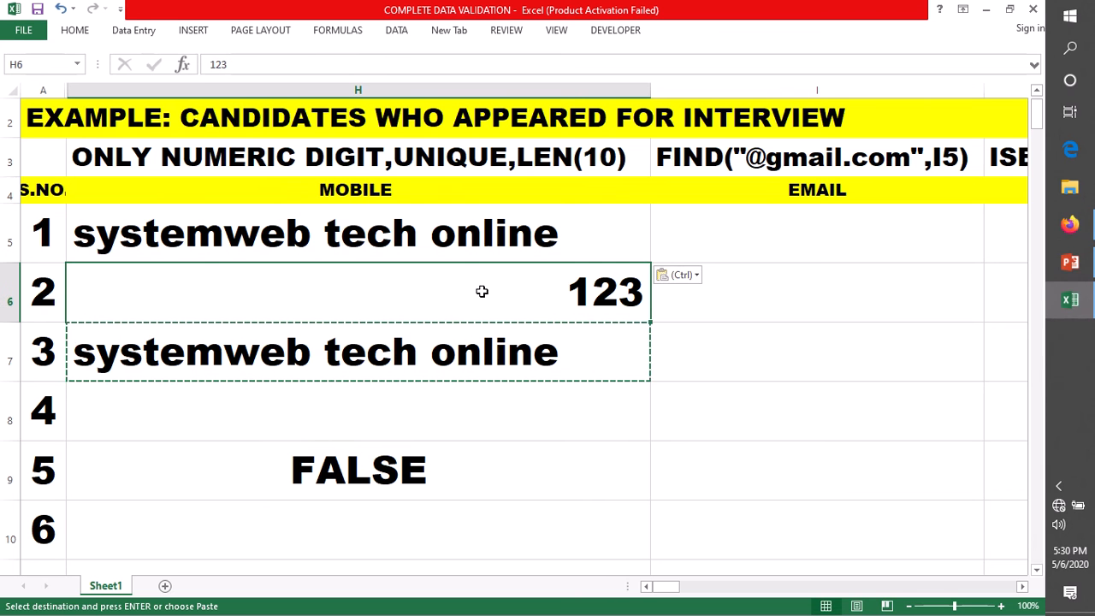
{"action": "left_click", "coordinate": [445, 231]}
{"action": "left_click", "coordinate": [434, 471]}
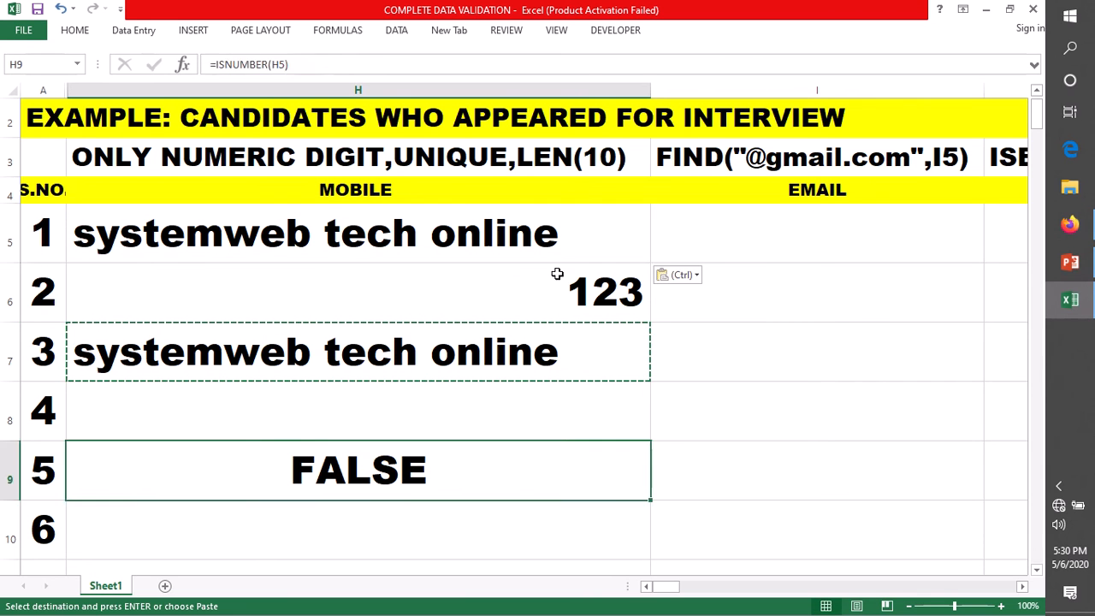
Step: Paste 123 back into H5 so H9 reads TRUE
{"action": "left_click", "coordinate": [557, 274]}
{"action": "left_click", "coordinate": [528, 226]}
{"action": "left_click", "coordinate": [559, 283]}
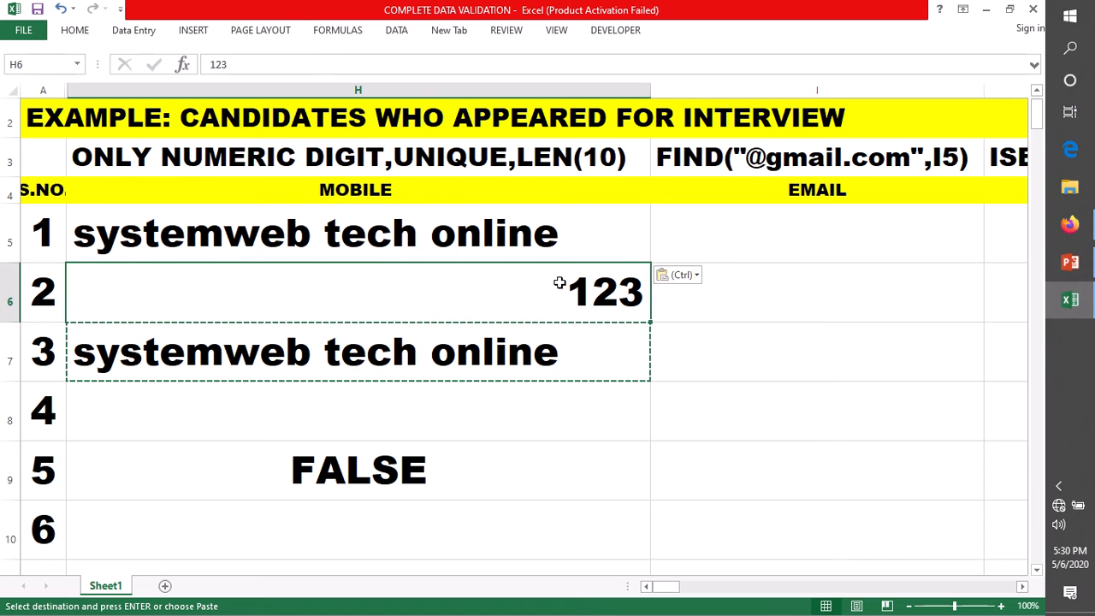
{"action": "key", "text": "ctrl+c"}
{"action": "left_click", "coordinate": [464, 224]}
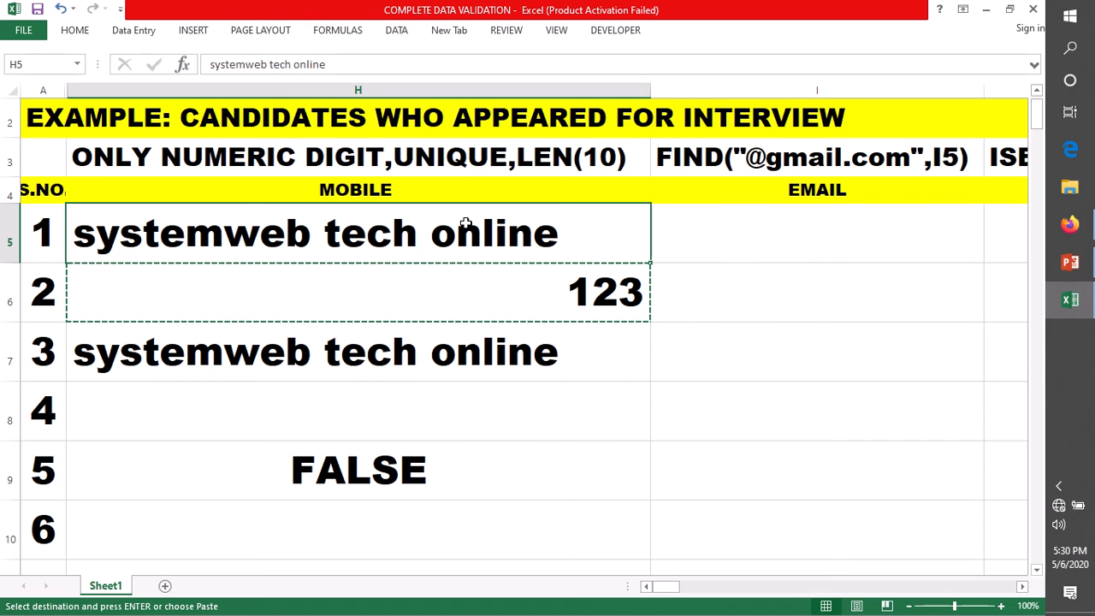
{"action": "key", "text": "ctrl+v"}
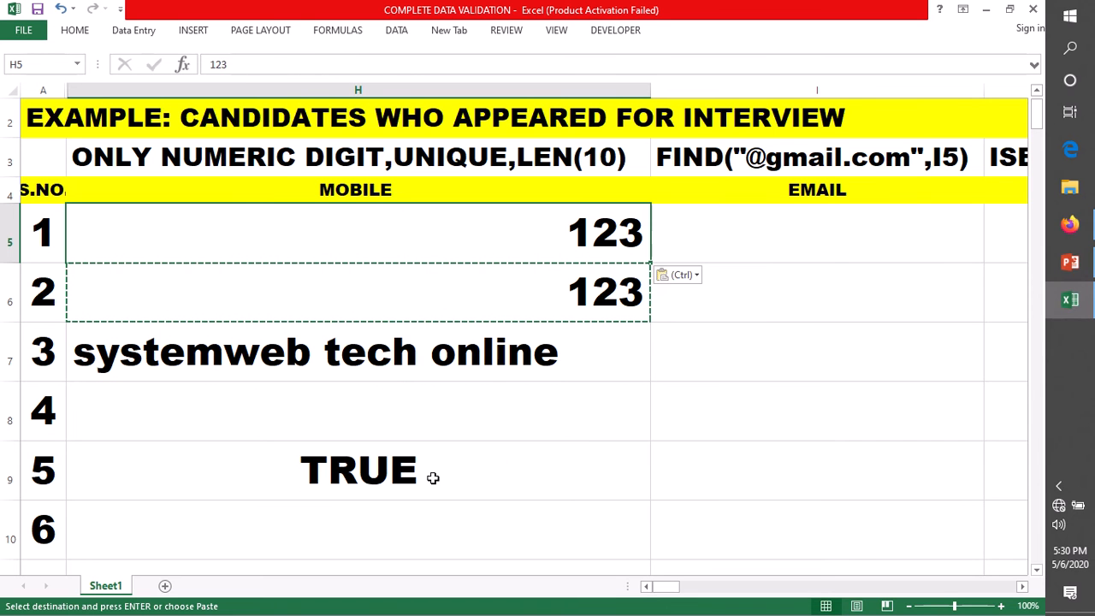
{"action": "left_click", "coordinate": [432, 478]}
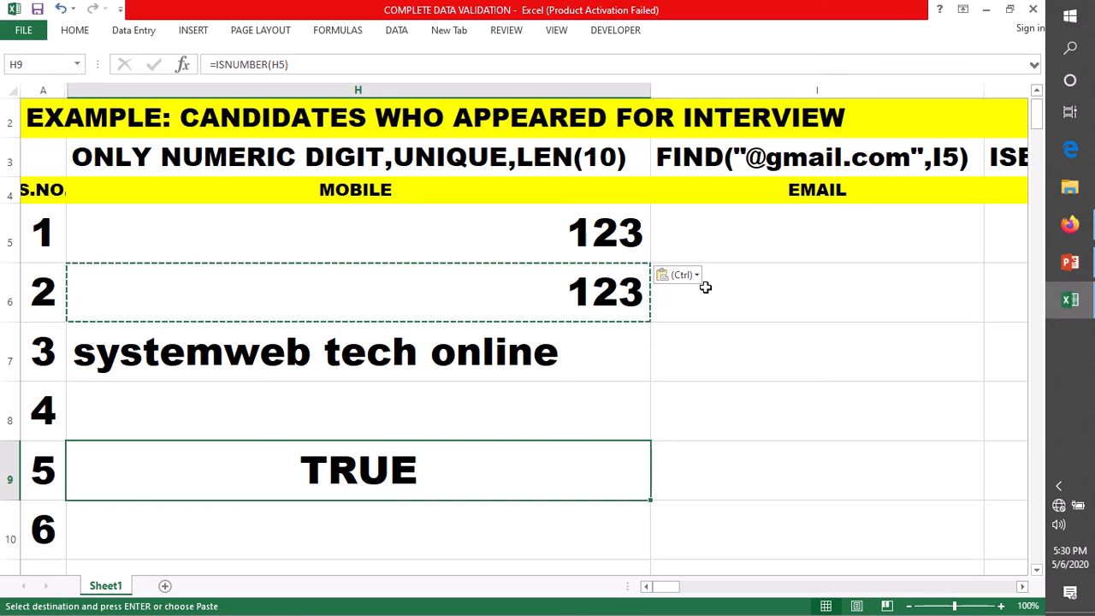
{"action": "double_click", "coordinate": [461, 473]}
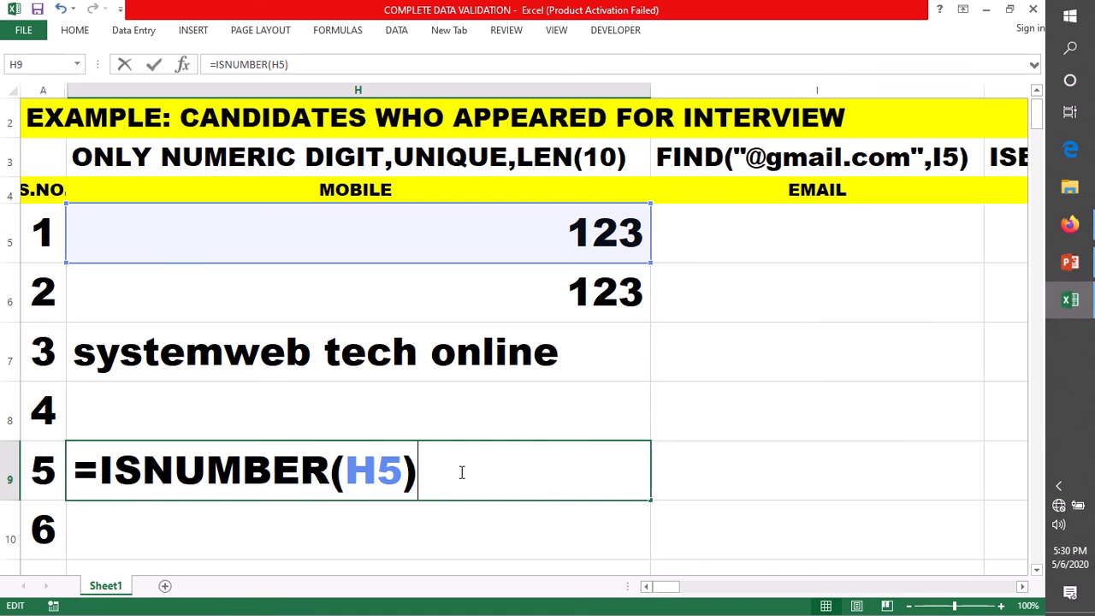
Step: Leave H9 unchanged, select MOBILE cells H5:H8 and switch to the Data tab
{"action": "left_click_drag", "start_coordinate": [461, 473], "coordinate": [100, 473]}
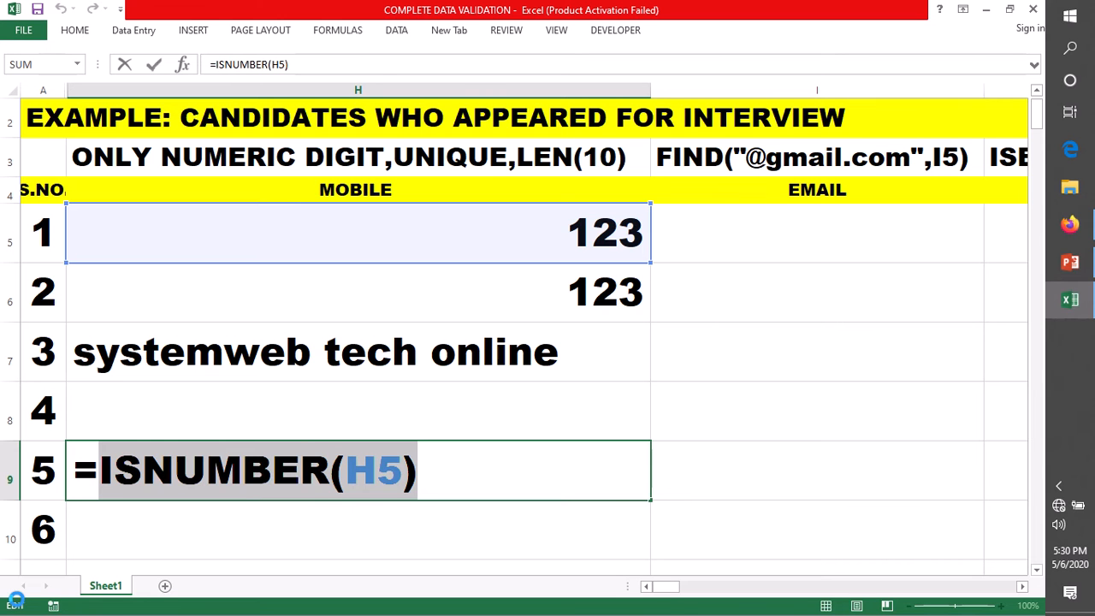
{"action": "key", "text": "Escape"}
{"action": "left_click_drag", "start_coordinate": [386, 233], "coordinate": [387, 497]}
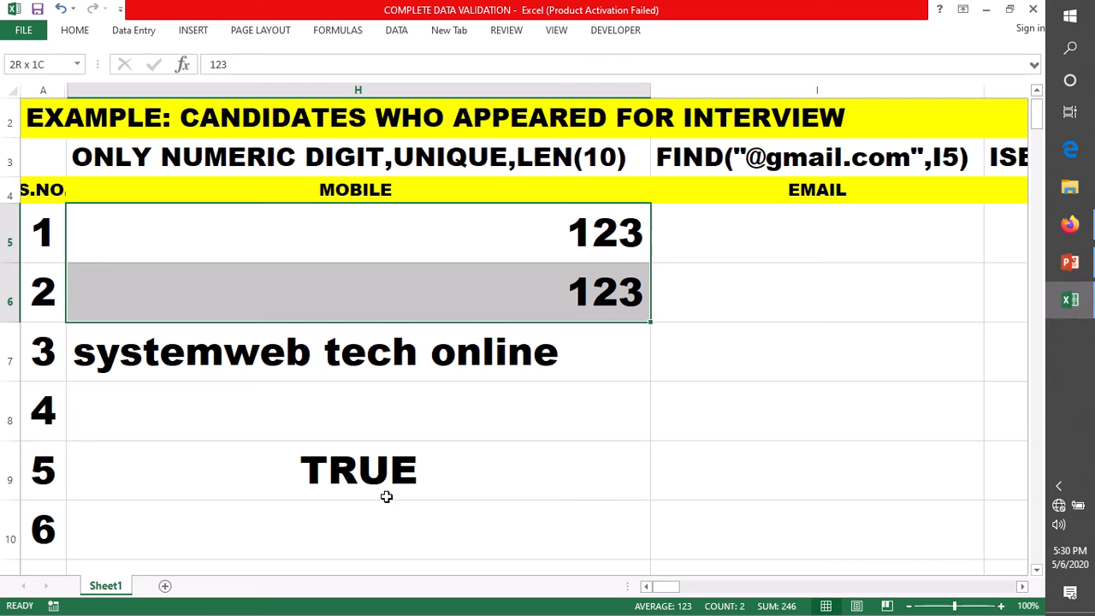
{"action": "left_click_drag", "start_coordinate": [386, 497], "coordinate": [385, 435]}
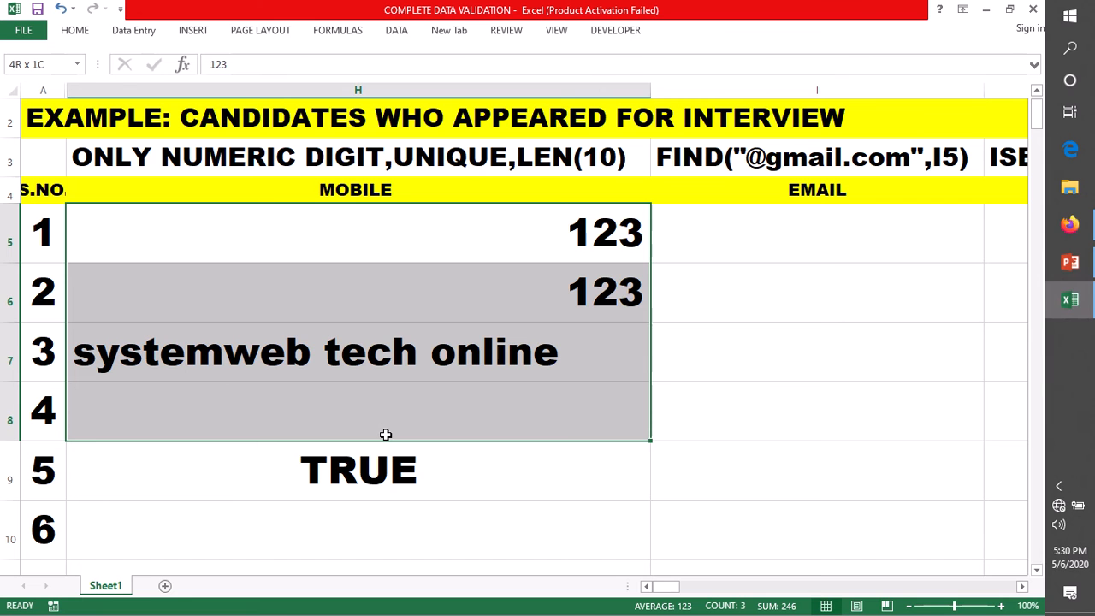
{"action": "left_click_drag", "start_coordinate": [386, 434], "coordinate": [592, 385]}
{"action": "left_click", "coordinate": [688, 342]}
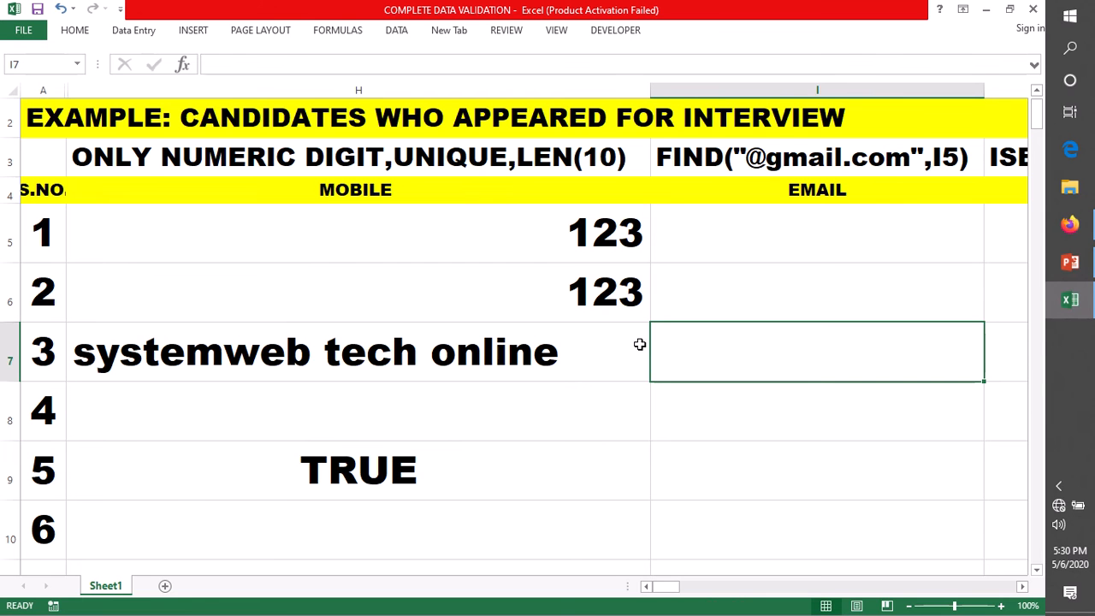
{"action": "left_click", "coordinate": [415, 228]}
{"action": "left_click_drag", "start_coordinate": [420, 296], "coordinate": [420, 411]}
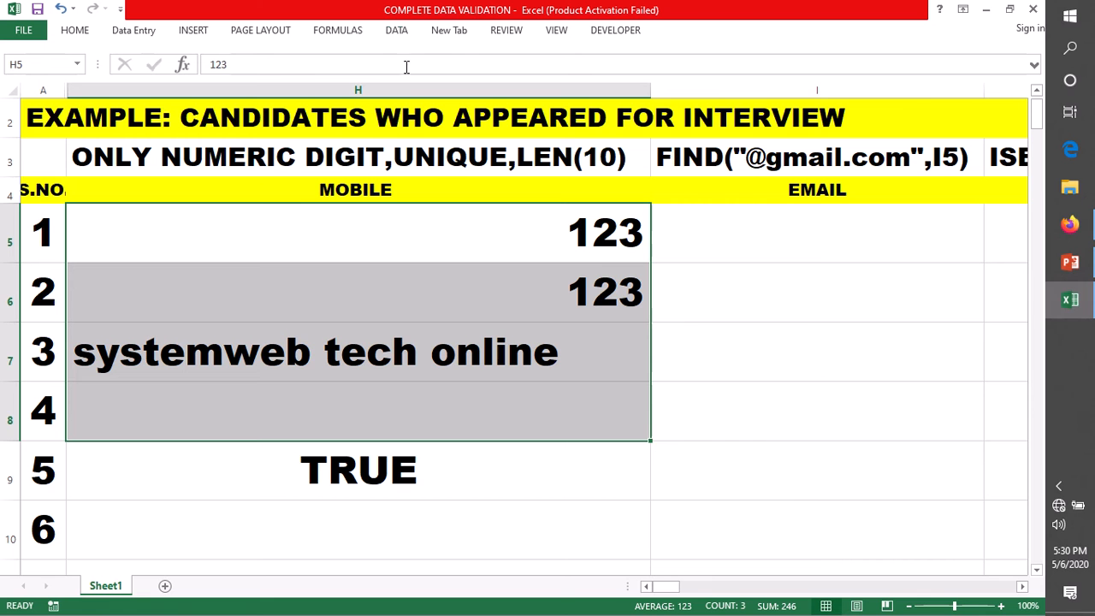
{"action": "left_click", "coordinate": [398, 35]}
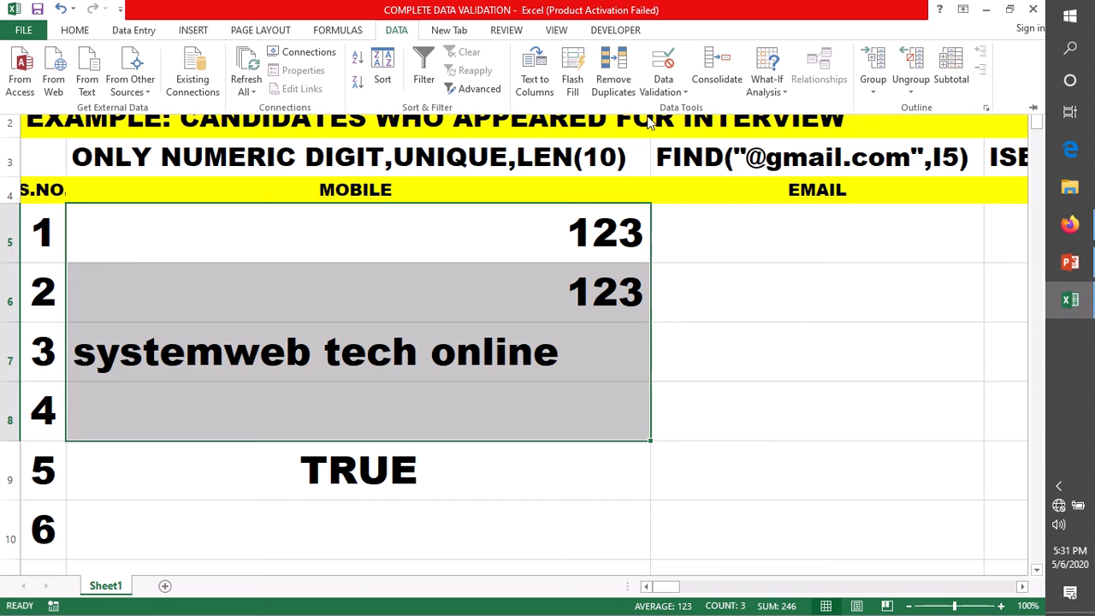
Step: Apply a Custom data validation rule =ISNUMBER(H5) to H5:H8
{"action": "left_click", "coordinate": [685, 94]}
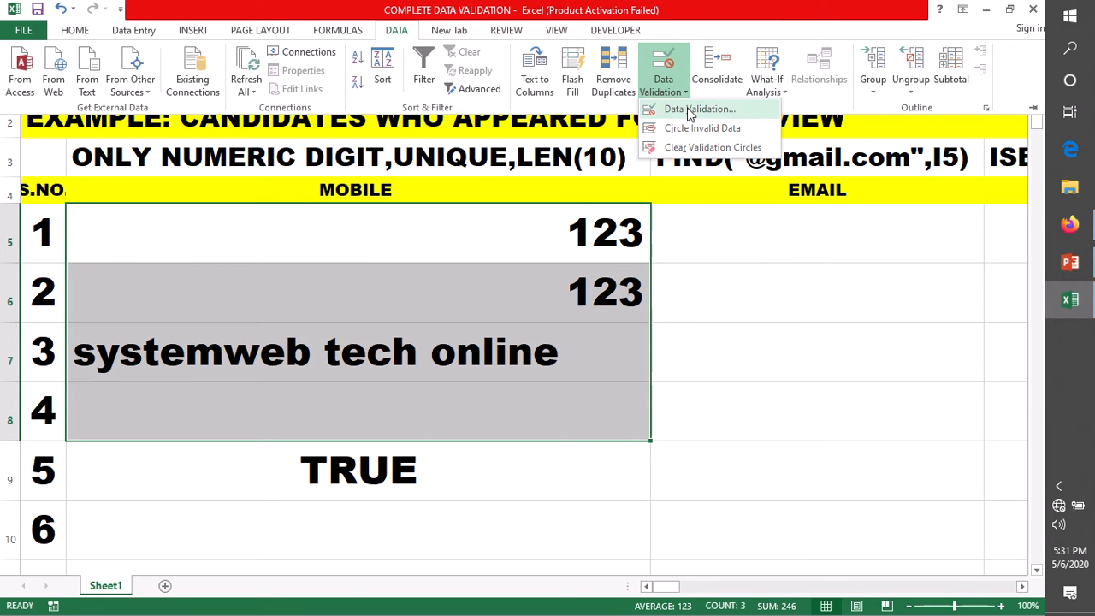
{"action": "left_click", "coordinate": [696, 108]}
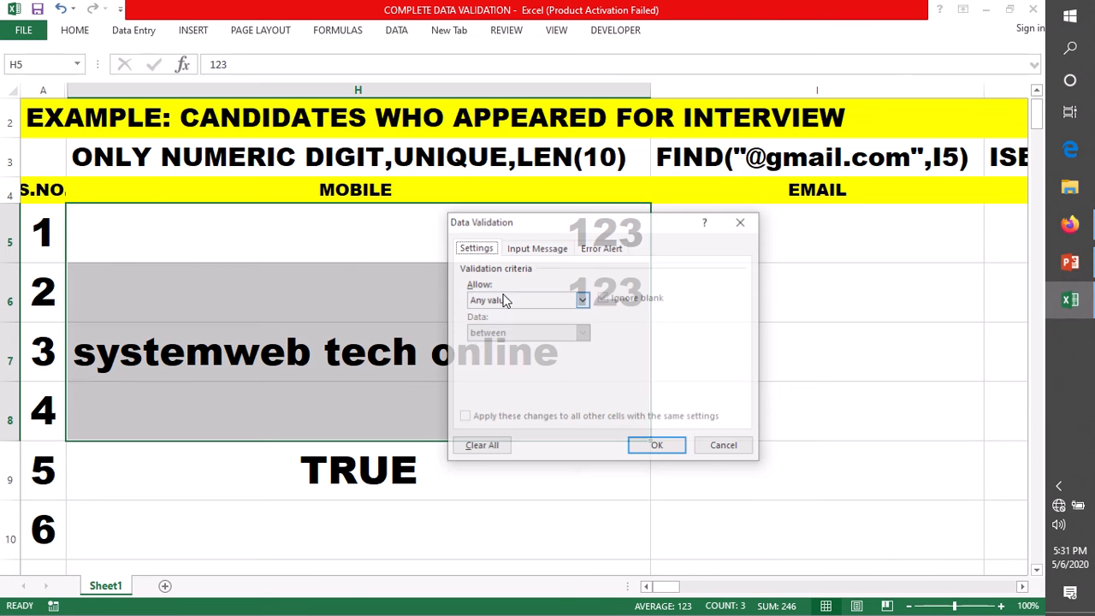
{"action": "left_click", "coordinate": [581, 301]}
{"action": "left_click", "coordinate": [494, 387]}
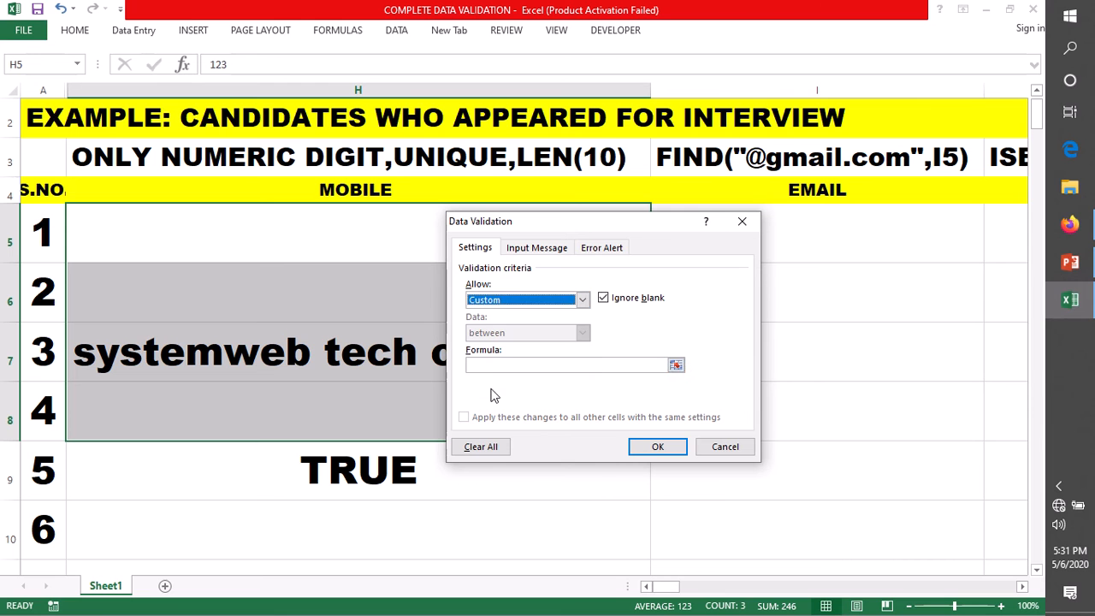
{"action": "left_click", "coordinate": [487, 365]}
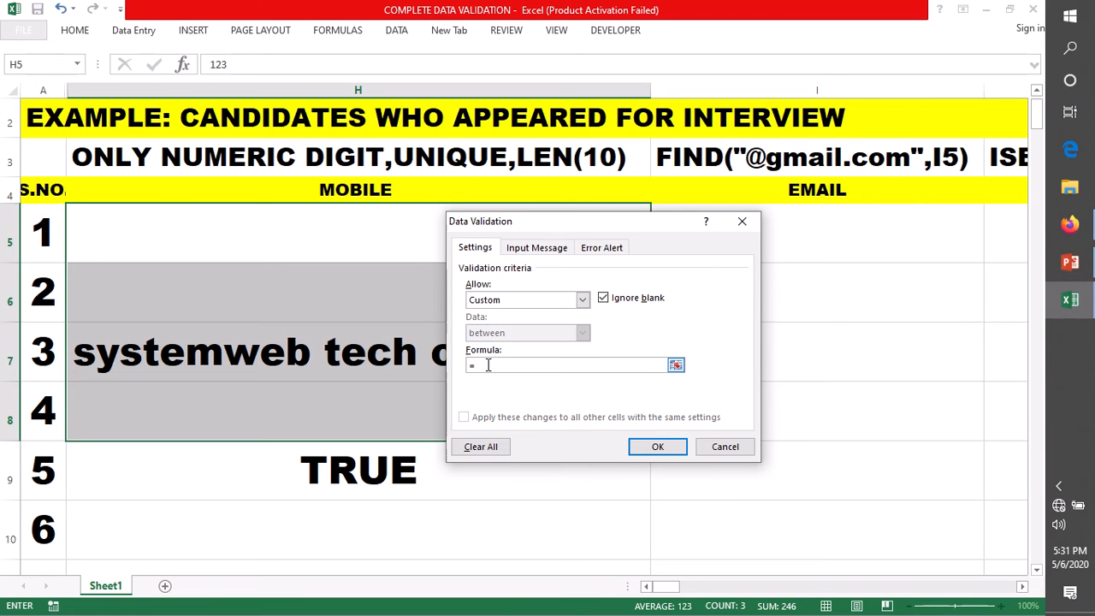
{"action": "type", "text": "=ISNUMBER(H5)"}
{"action": "type", "text": ")"}
{"action": "left_click", "coordinate": [658, 450]}
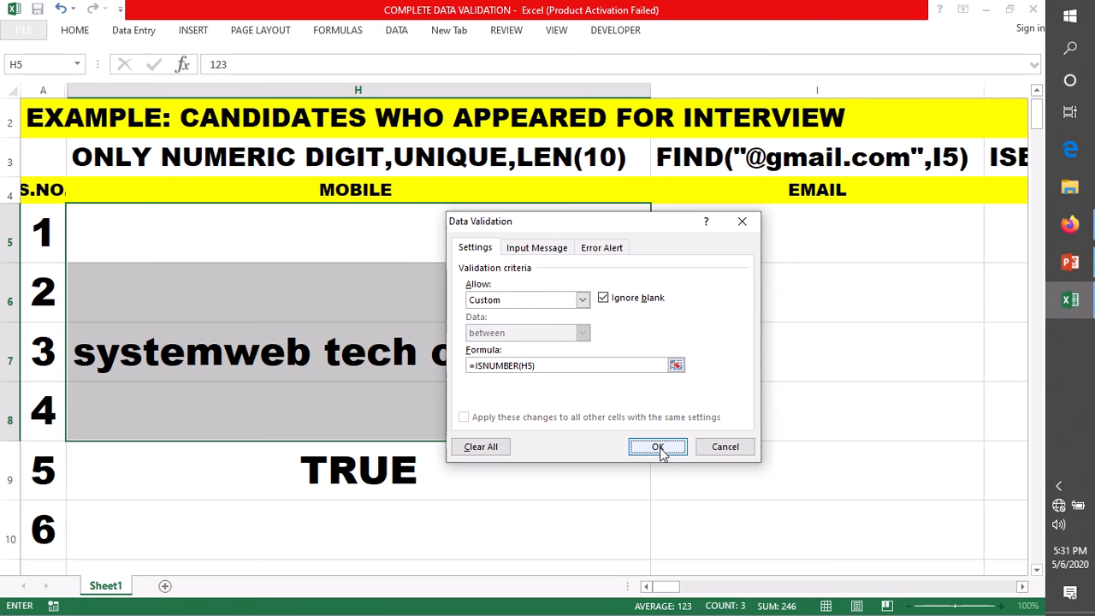
Step: Replace 123 in H5 with asbc, then dismiss the invalid-value alert
{"action": "left_click", "coordinate": [377, 357]}
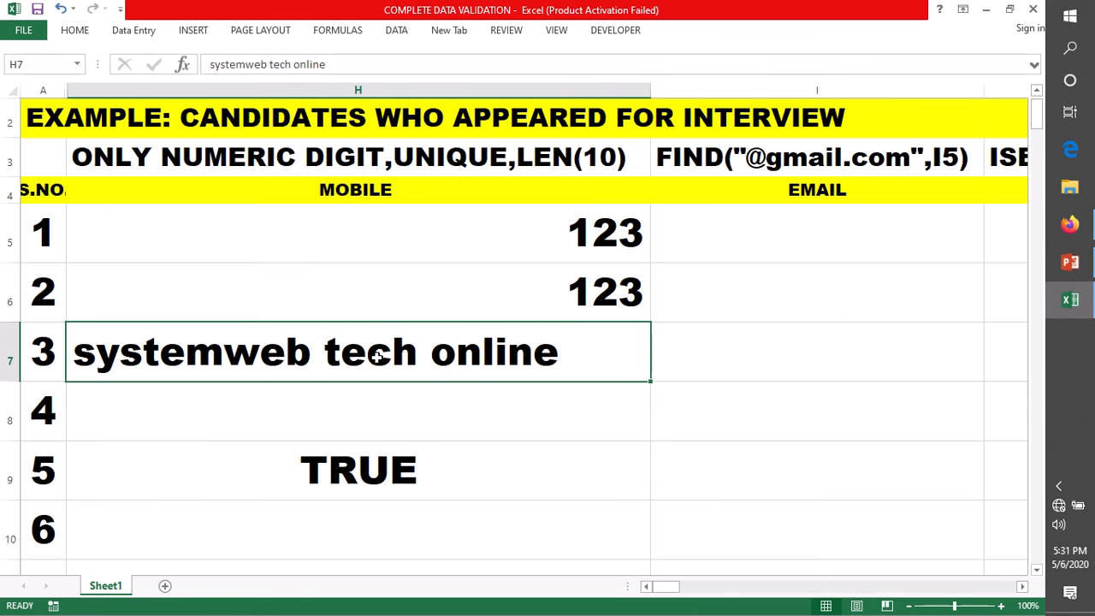
{"action": "left_click", "coordinate": [383, 234]}
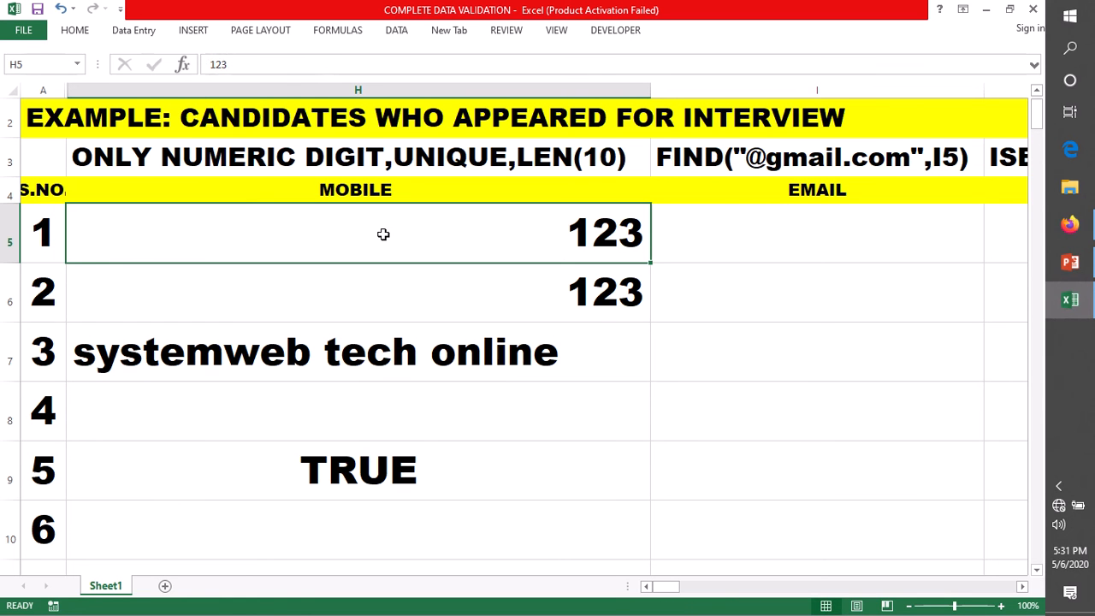
{"action": "double_click", "coordinate": [383, 235]}
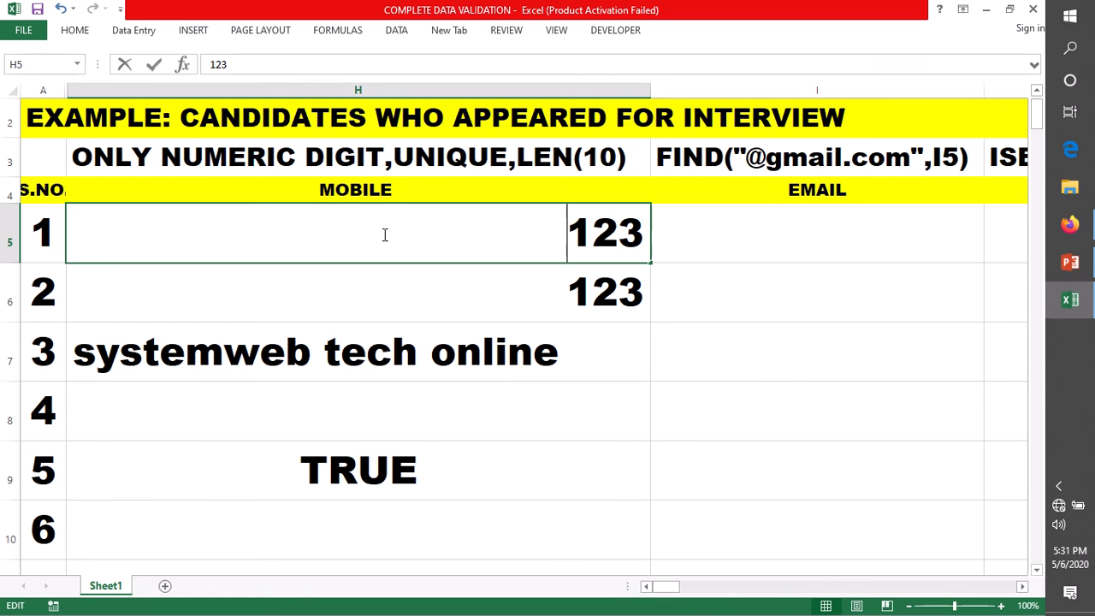
{"action": "left_click", "coordinate": [582, 236], "text": "shift"}
{"action": "key", "text": "shift+Home"}
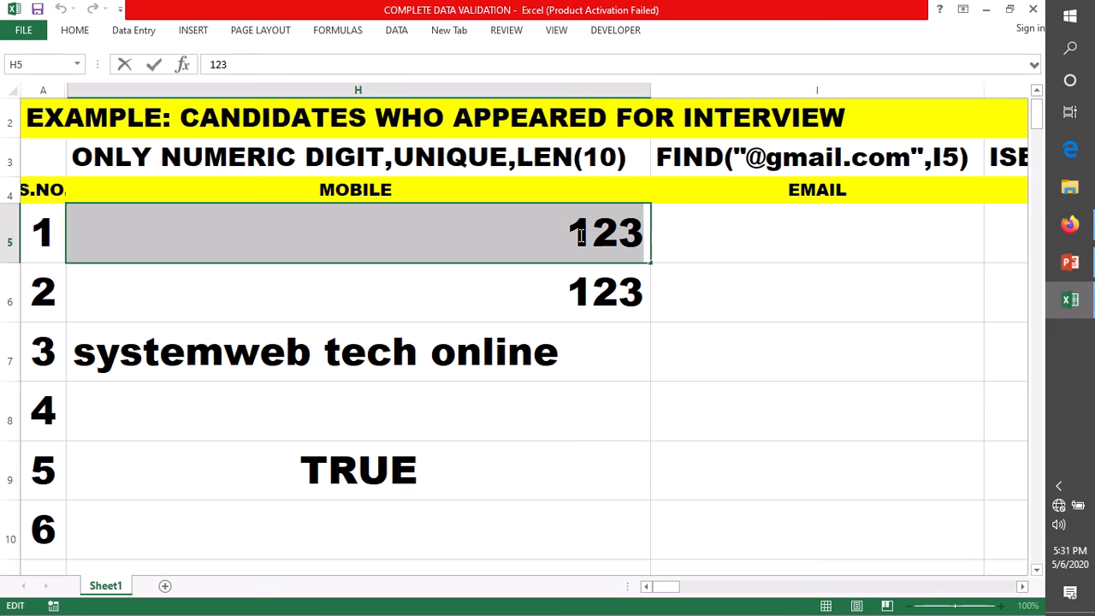
{"action": "key", "text": "BackSpace"}
{"action": "type", "text": "as"}
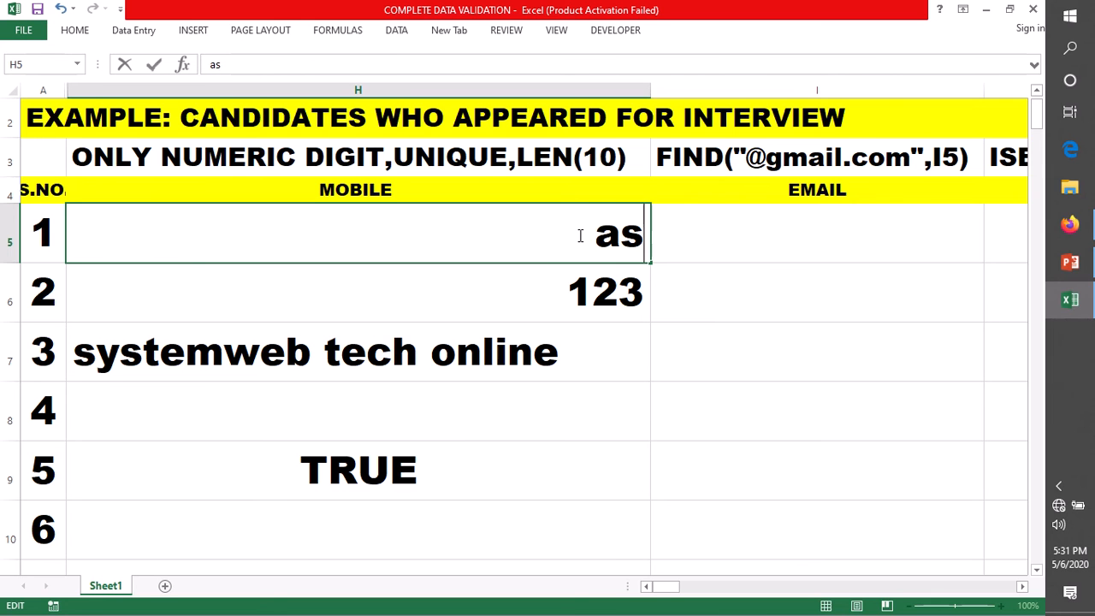
{"action": "type", "text": "bc"}
{"action": "key", "text": "Return"}
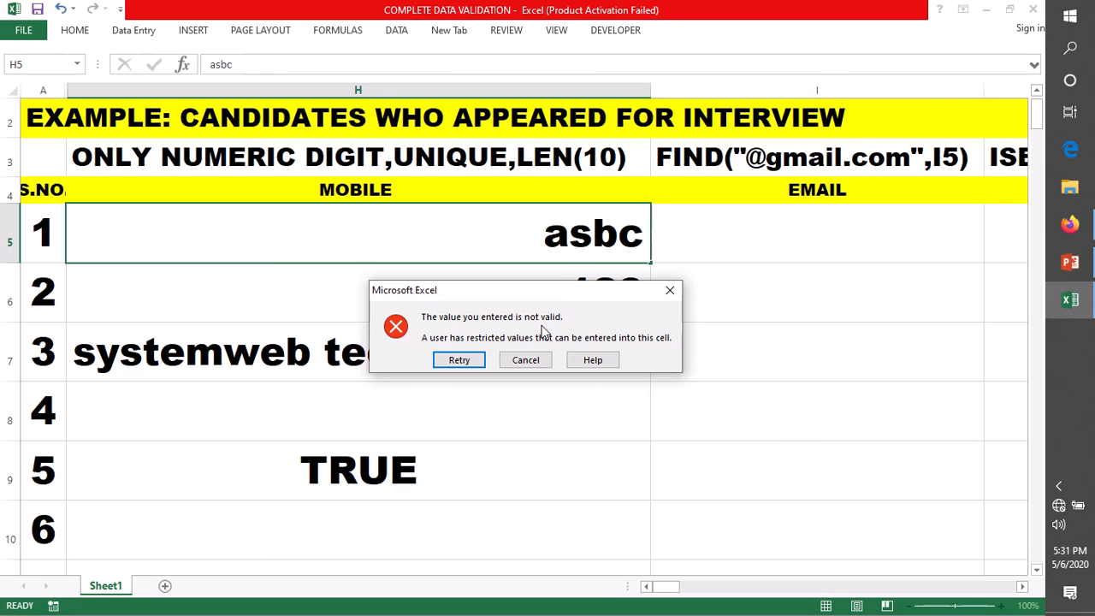
{"action": "left_click", "coordinate": [671, 291]}
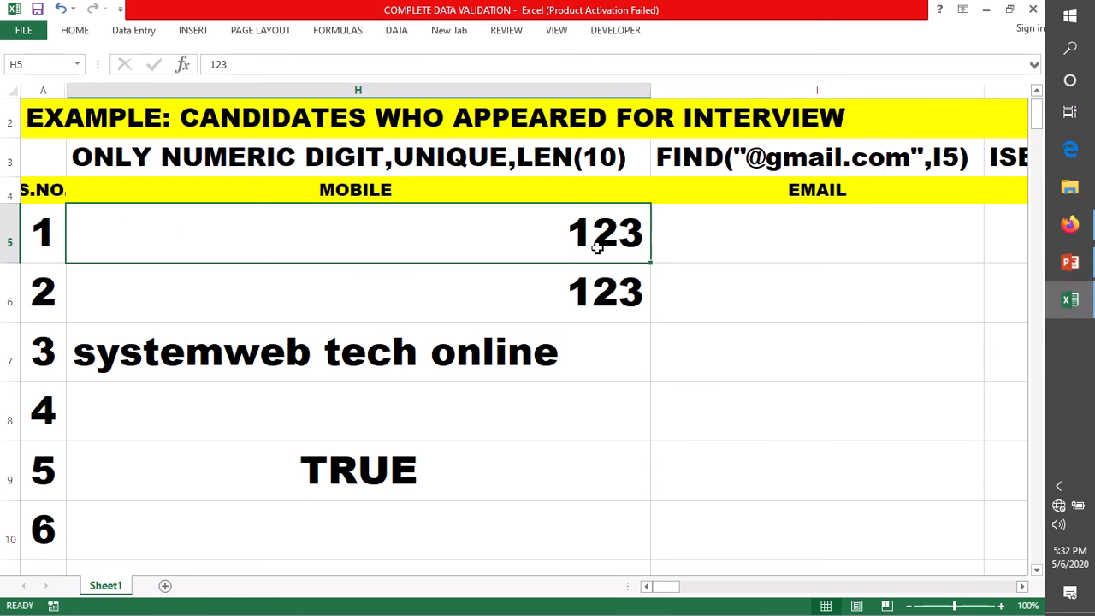
Step: Clear the test values from MOBILE cells H5, H6 and H7
{"action": "key", "text": "Delete"}
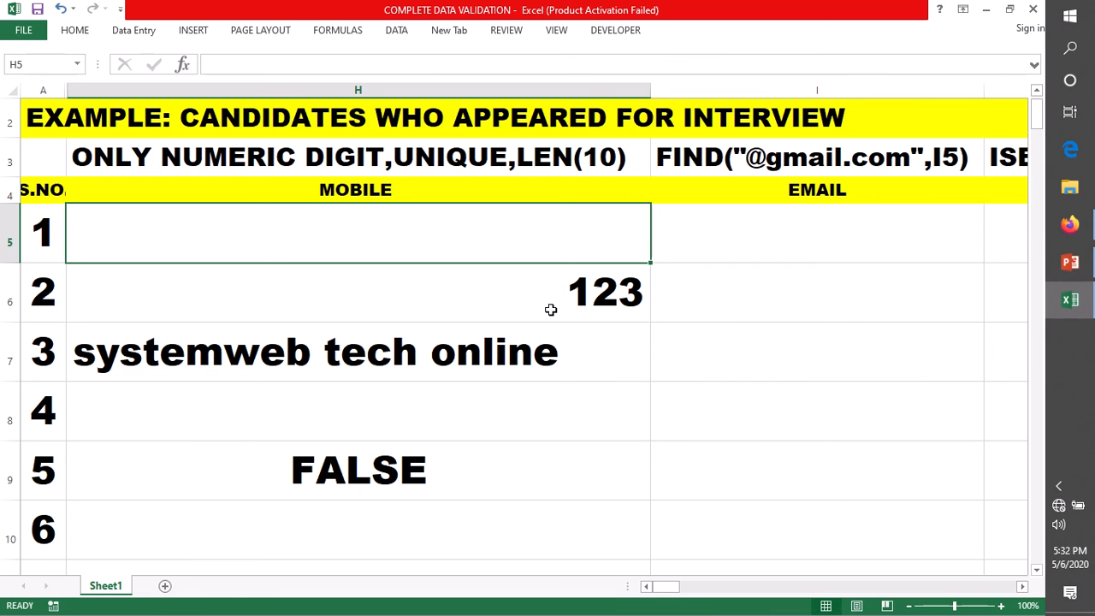
{"action": "left_click", "coordinate": [557, 293]}
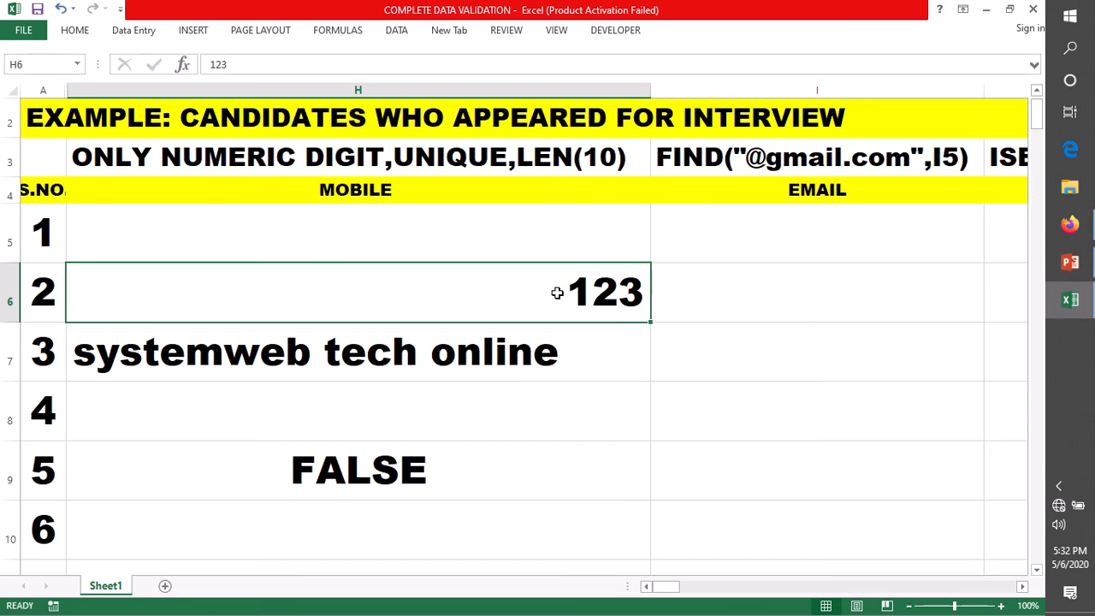
{"action": "key", "text": "Delete"}
{"action": "left_click", "coordinate": [520, 357]}
{"action": "key", "text": "Delete"}
Step: Try entering system in H5 and dismiss the validation error
{"action": "left_click", "coordinate": [272, 243]}
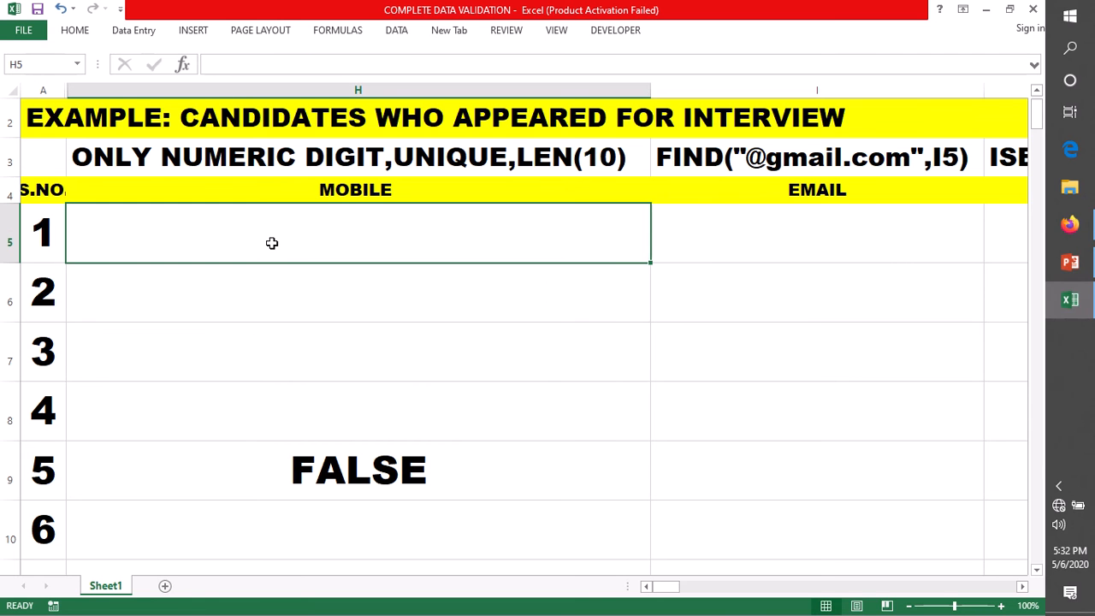
{"action": "type", "text": "sys"}
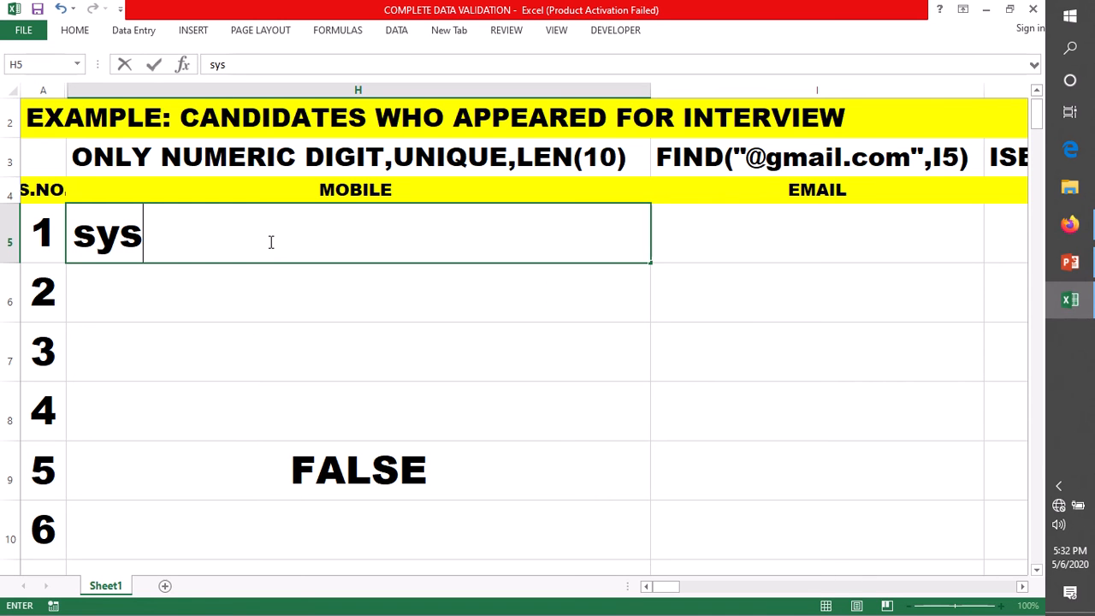
{"action": "type", "text": "tem"}
{"action": "key", "text": "Return"}
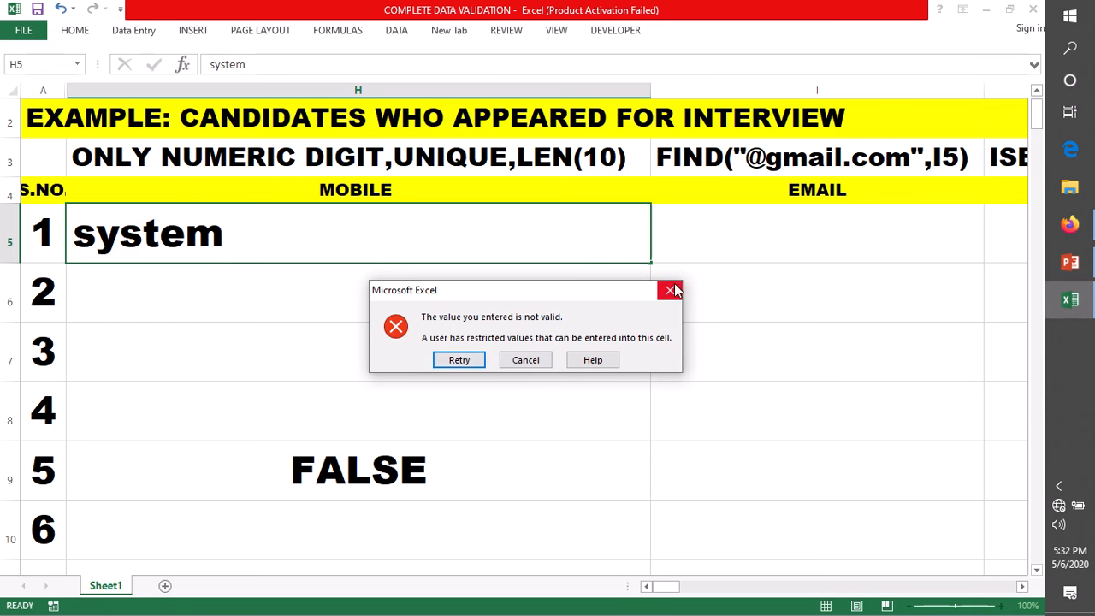
{"action": "left_click", "coordinate": [671, 291]}
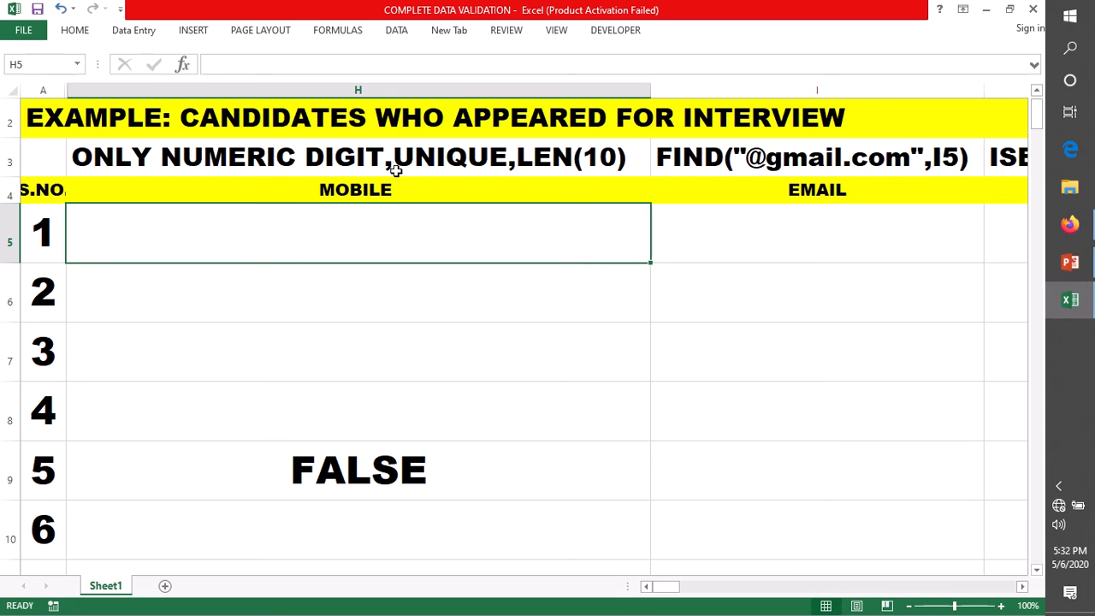
Step: Check the LEN(10) rule note in H3 without changing it
{"action": "double_click", "coordinate": [608, 158]}
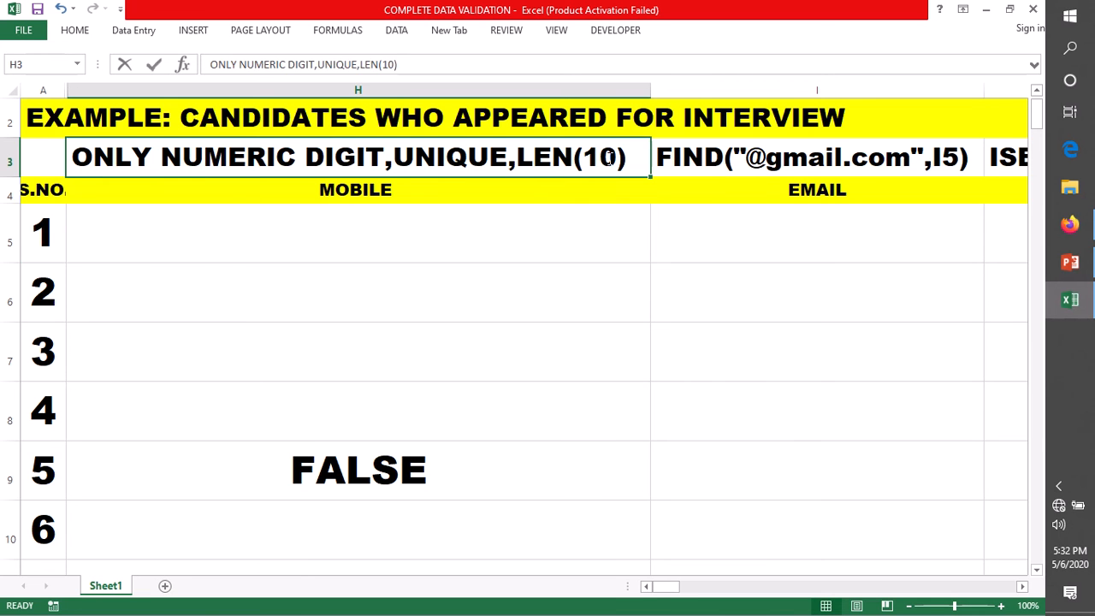
{"action": "left_click_drag", "start_coordinate": [628, 158], "coordinate": [513, 156]}
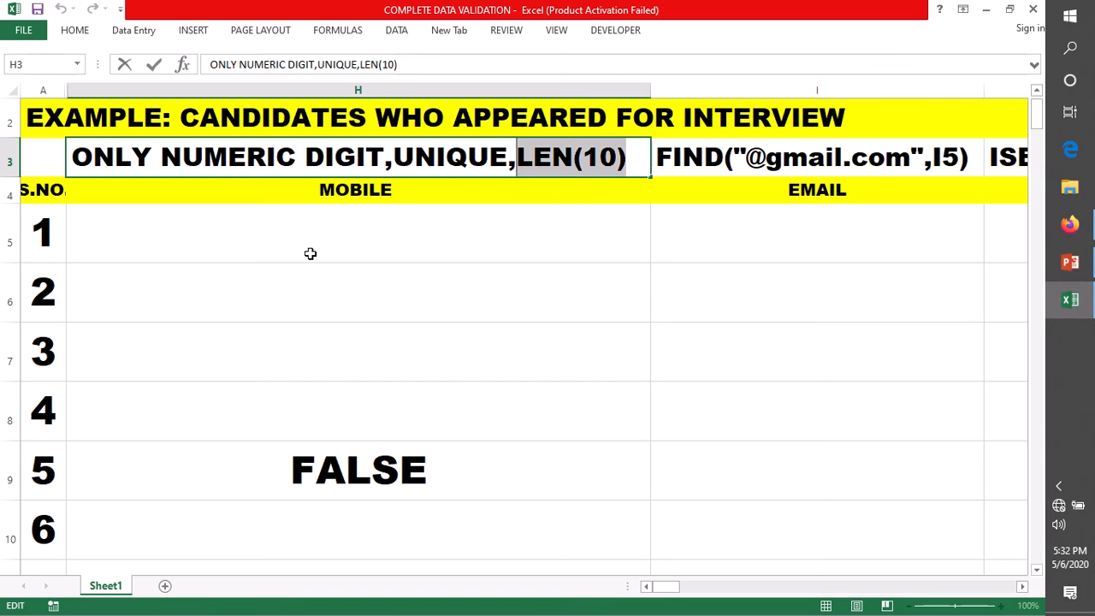
{"action": "key", "text": "Return"}
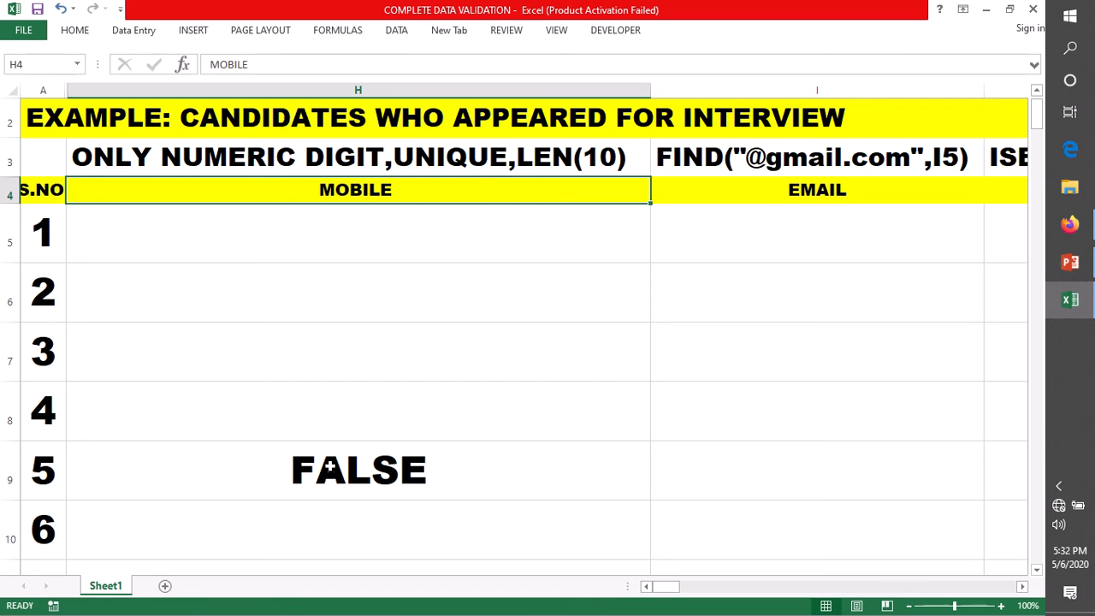
Step: Rewrite H9 as =AND(ISNUMBER(H5),LEN(… with the length test still incomplete
{"action": "double_click", "coordinate": [330, 468]}
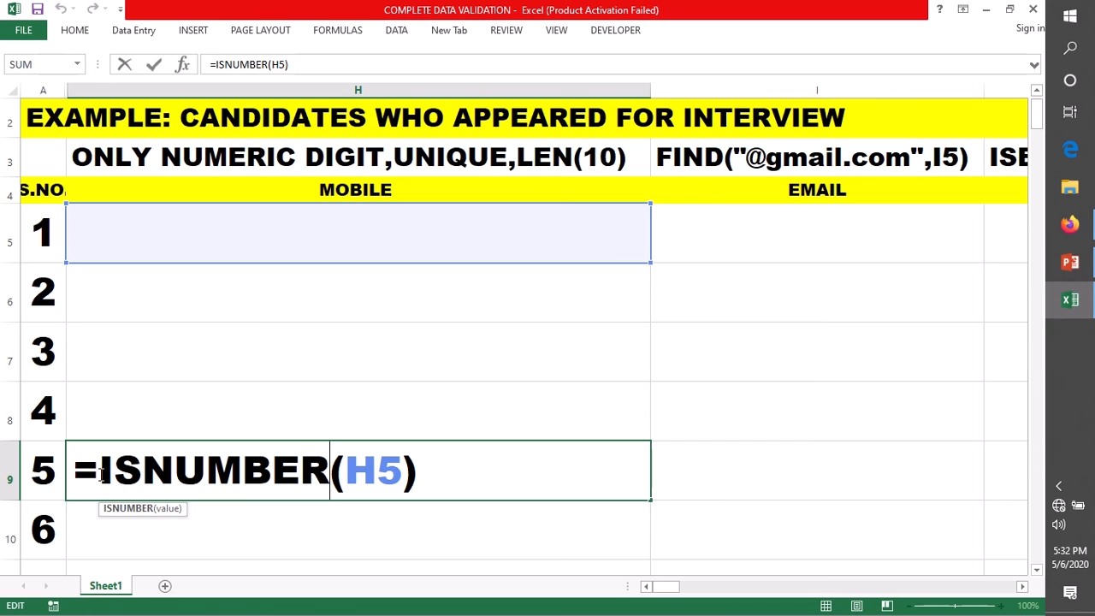
{"action": "left_click", "coordinate": [100, 475]}
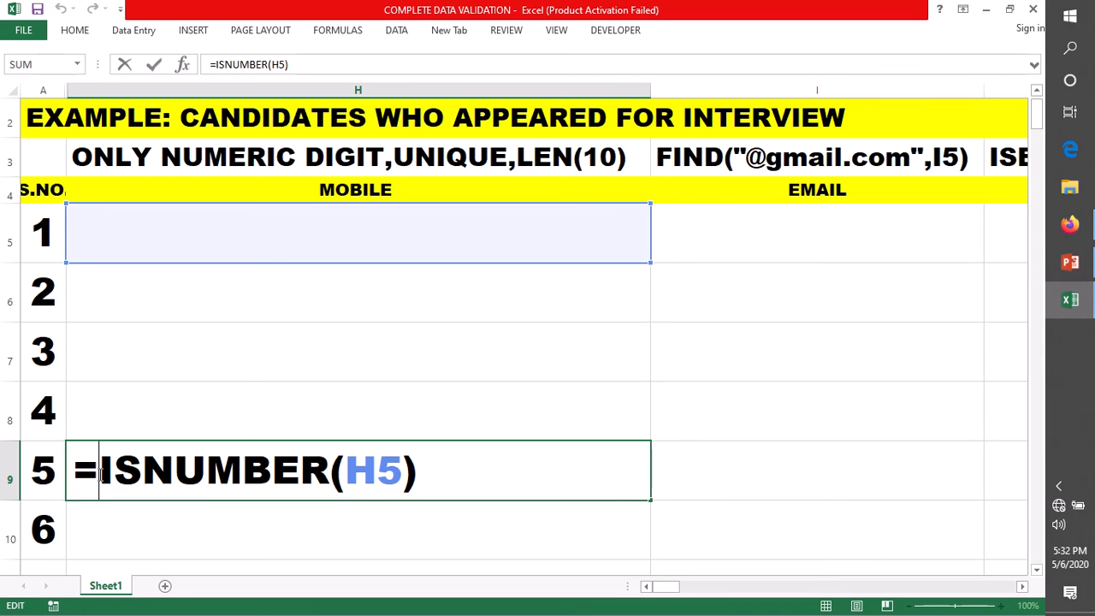
{"action": "type", "text": "AND"}
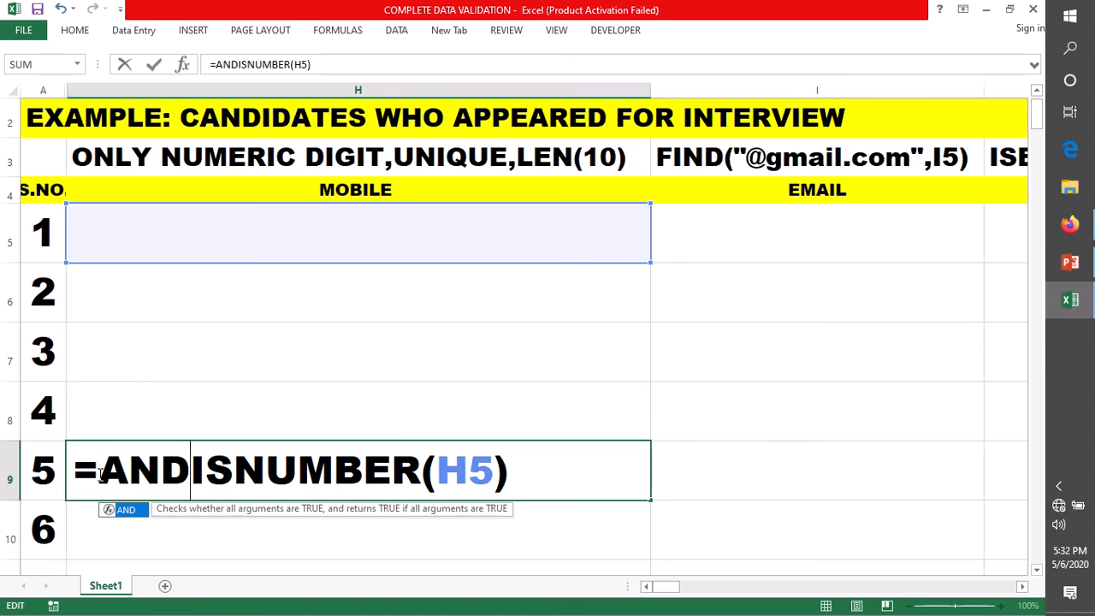
{"action": "type", "text": "("}
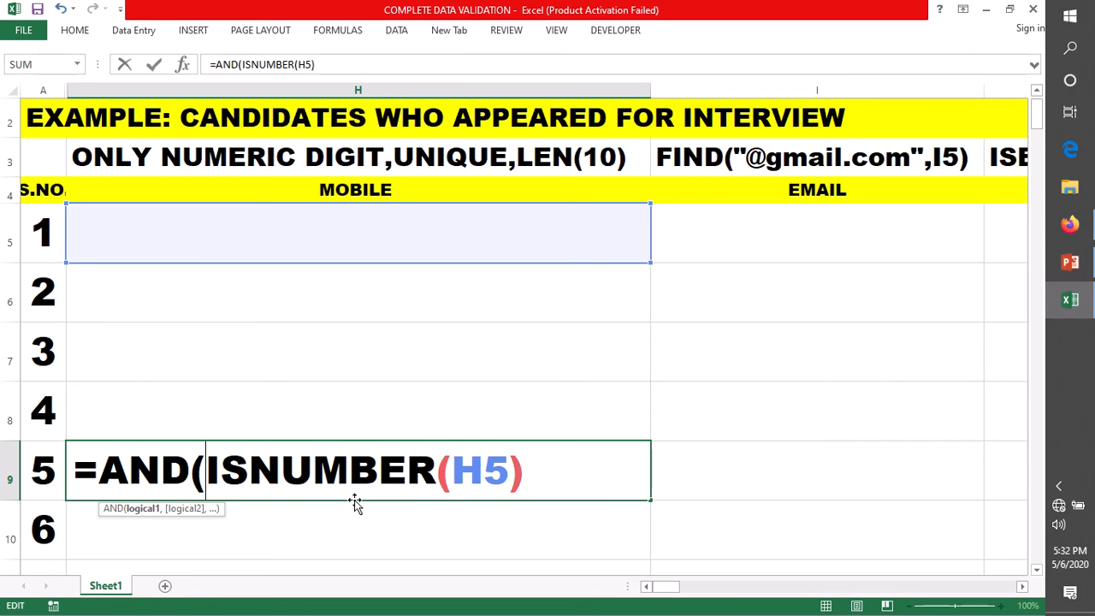
{"action": "left_click", "coordinate": [549, 471]}
{"action": "type", "text": ","}
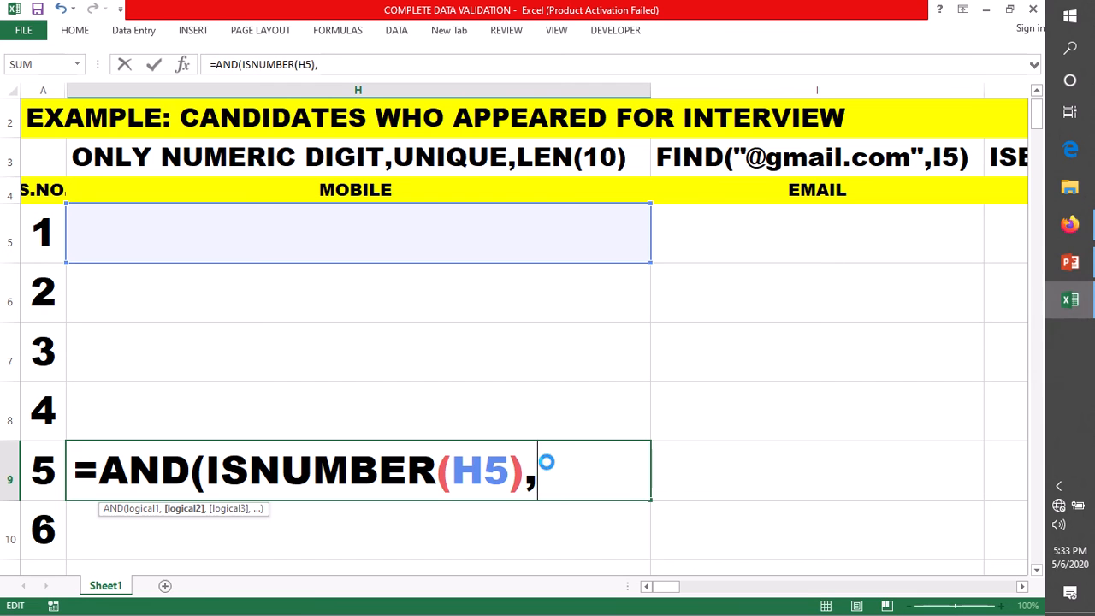
{"action": "type", "text": "LEN(10)"}
{"action": "key", "text": "BackSpace"}
{"action": "key", "text": "BackSpace"}
{"action": "key", "text": "BackSpace"}
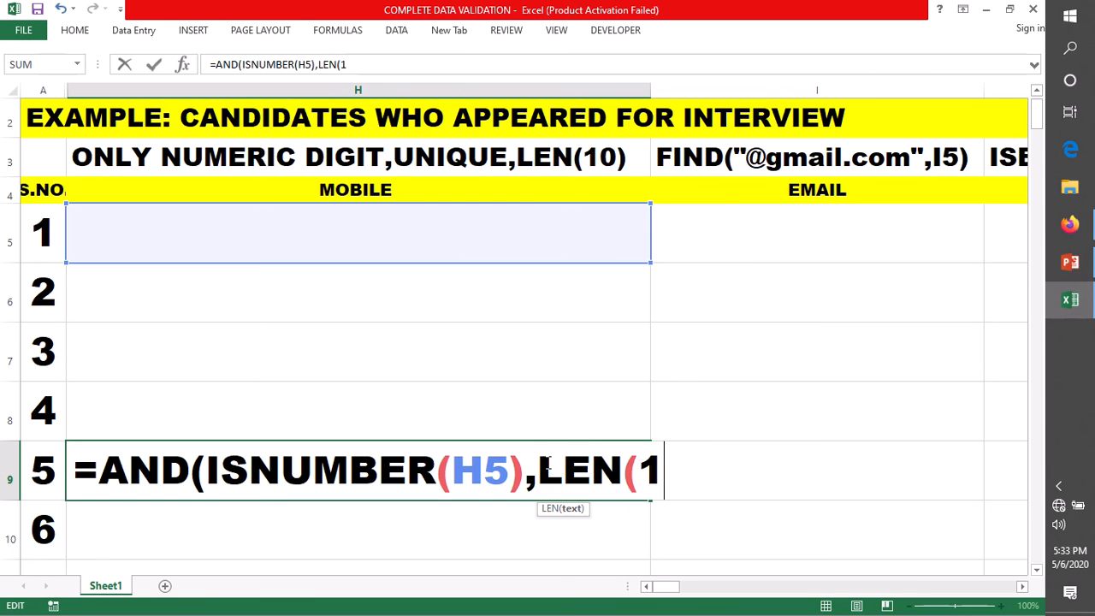
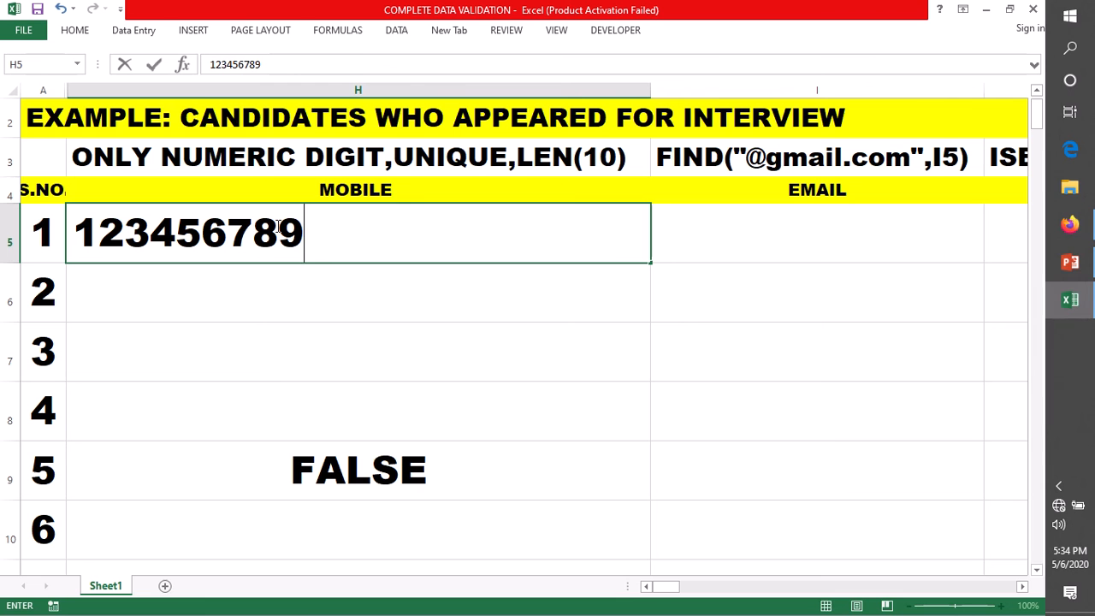
{"action": "type", "text": "0"}
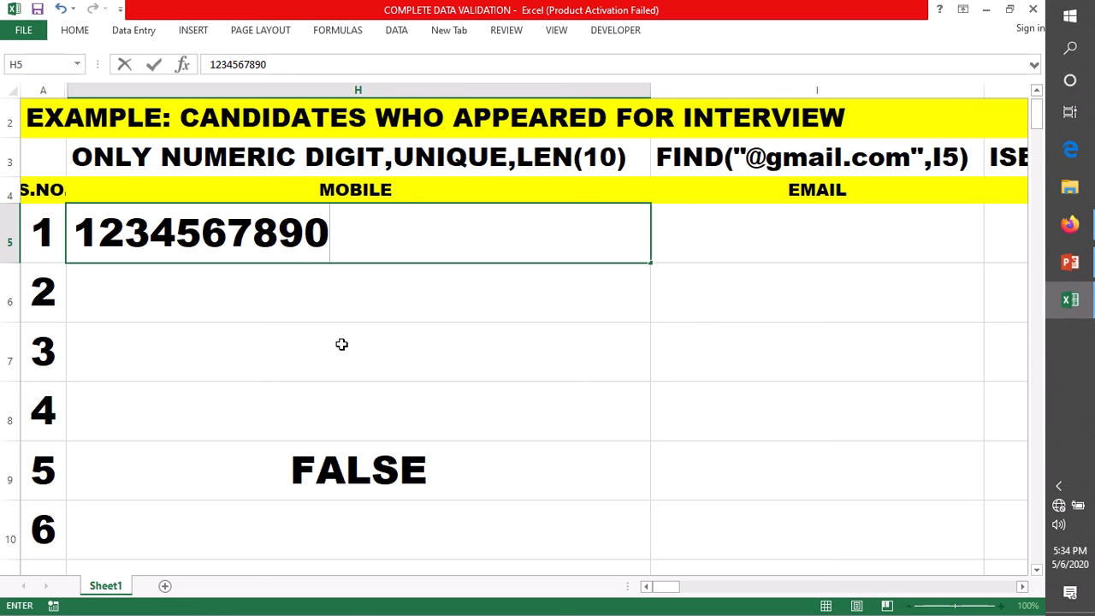
{"action": "left_click", "coordinate": [341, 343]}
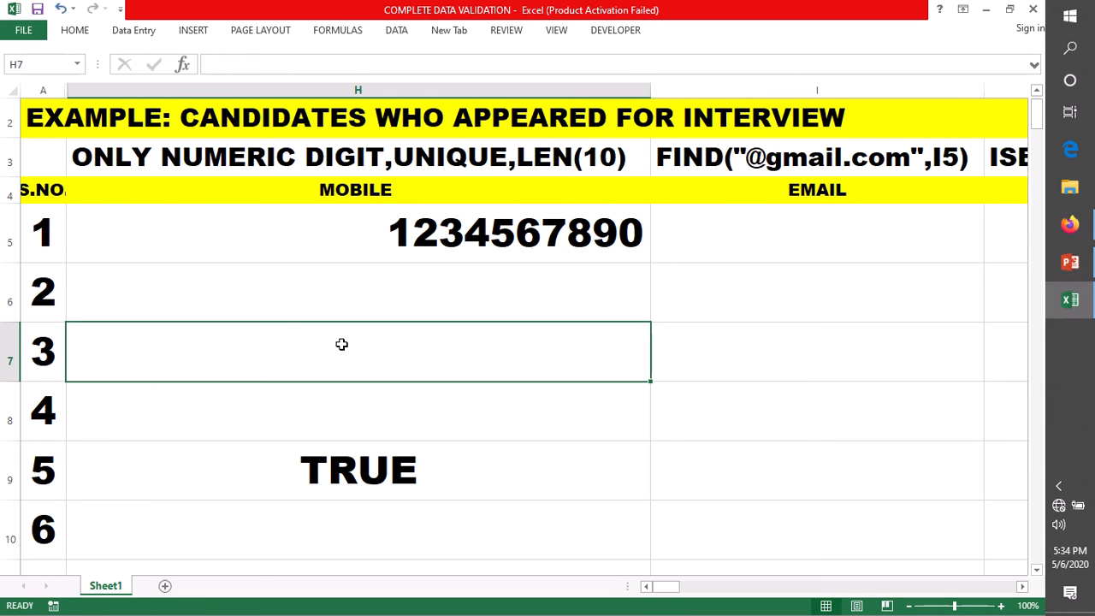
{"action": "left_click", "coordinate": [362, 480]}
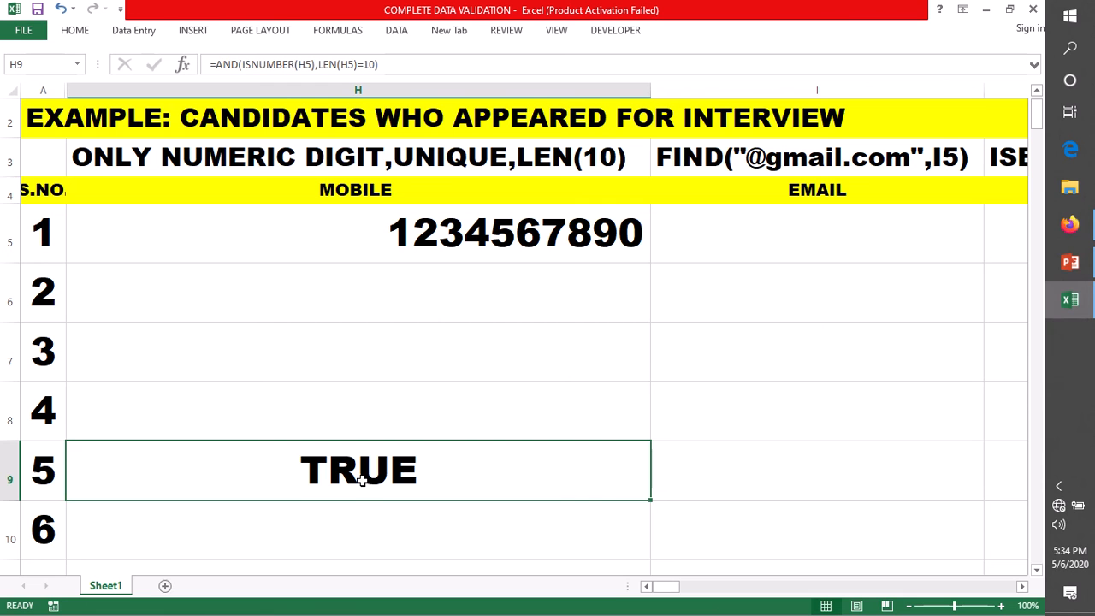
{"action": "left_click", "coordinate": [410, 237]}
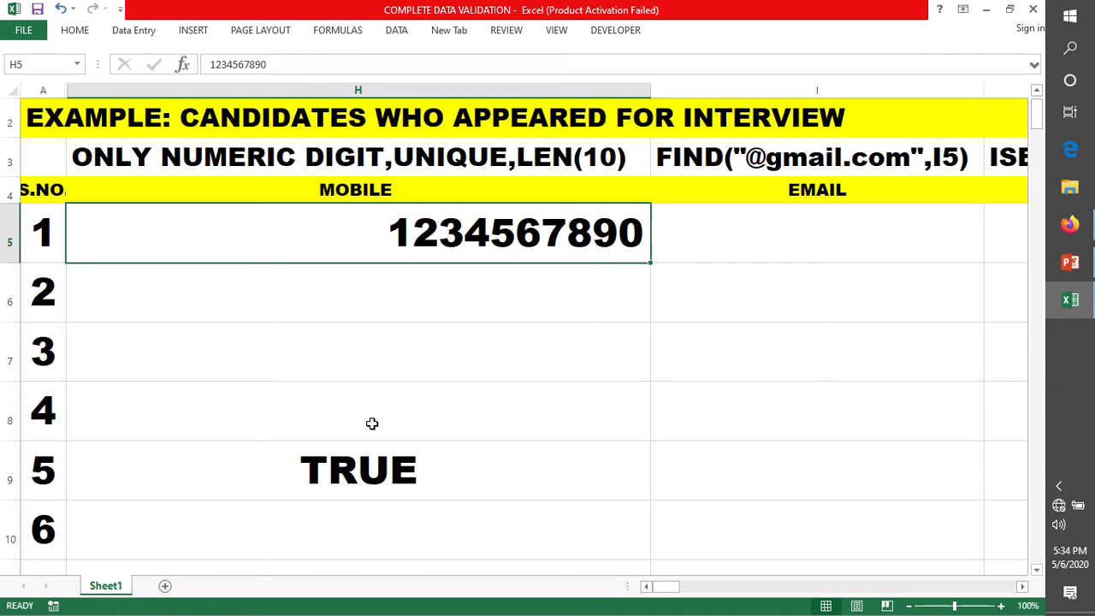
Step: Replace the H5:H8 custom validation formula with =AND(ISNUMBER(H5),LEN(H5)=10)
{"action": "left_click", "coordinate": [372, 423], "text": "shift"}
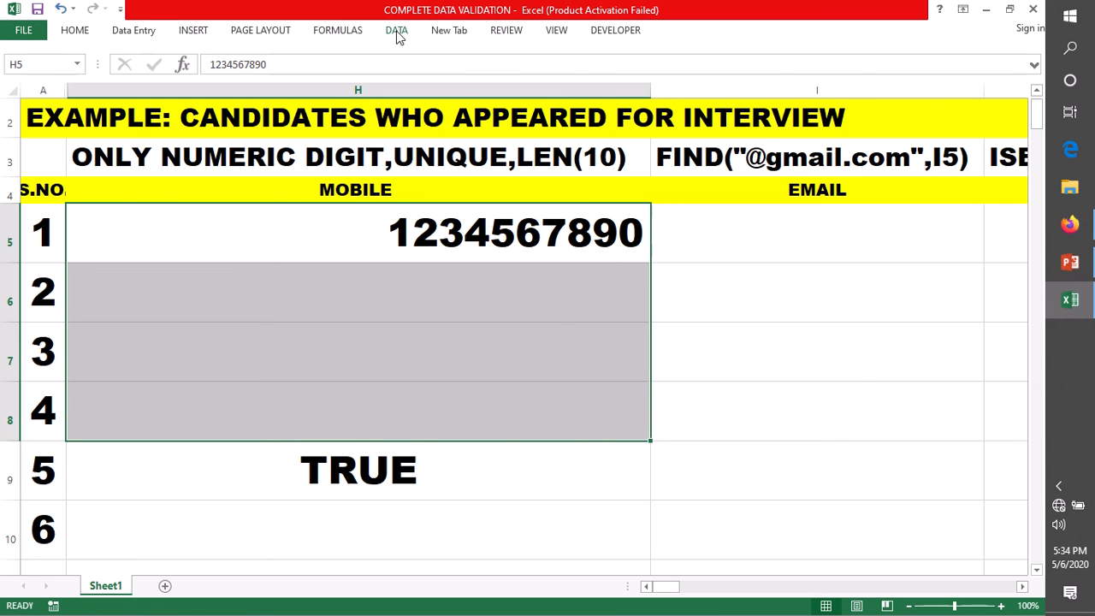
{"action": "left_click", "coordinate": [397, 34]}
{"action": "left_click", "coordinate": [663, 85]}
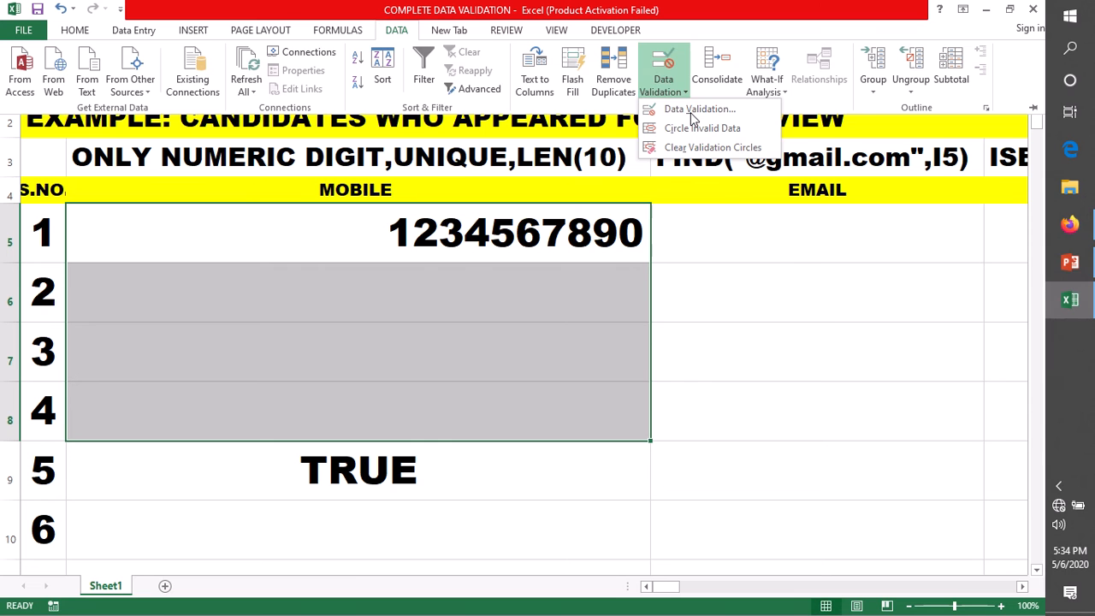
{"action": "left_click", "coordinate": [694, 110]}
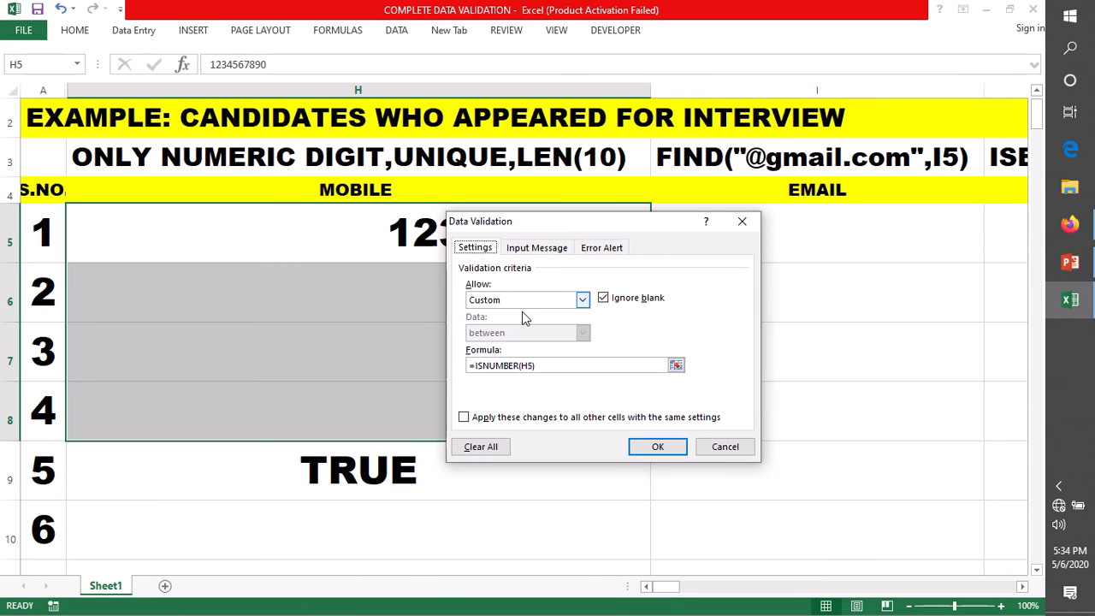
{"action": "double_click", "coordinate": [495, 367]}
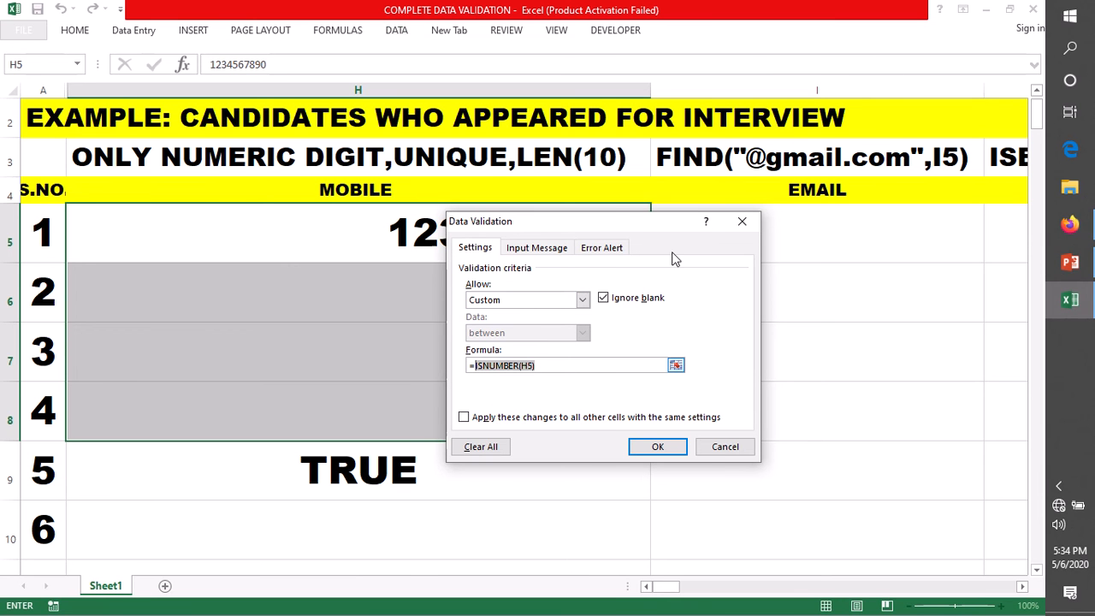
{"action": "type", "text": "AND(ISNUMBER(H5),LEN(H5)=10)"}
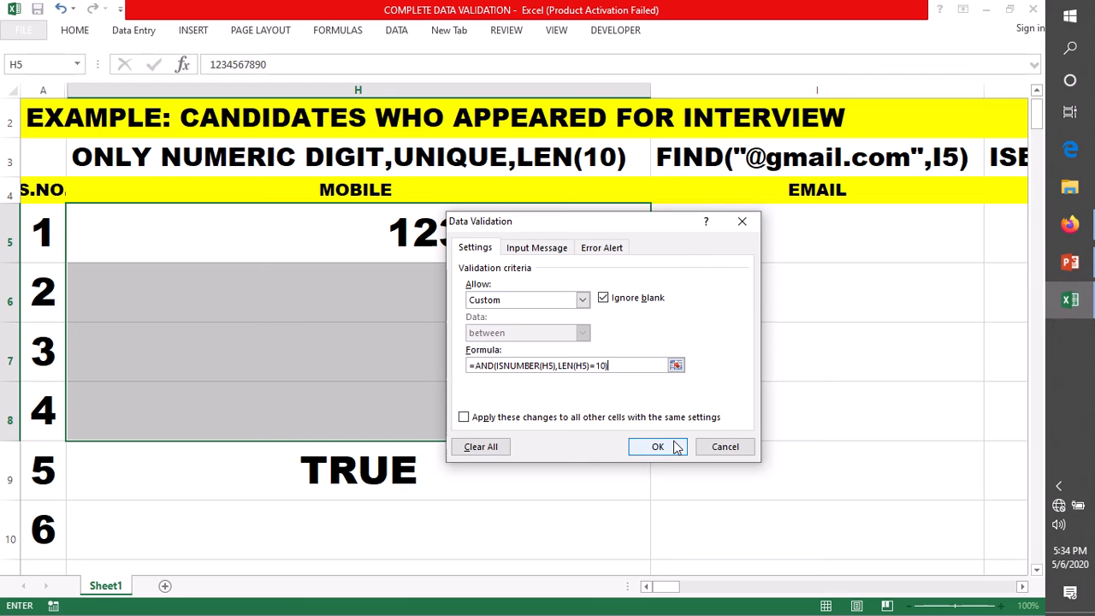
{"action": "left_click", "coordinate": [657, 446]}
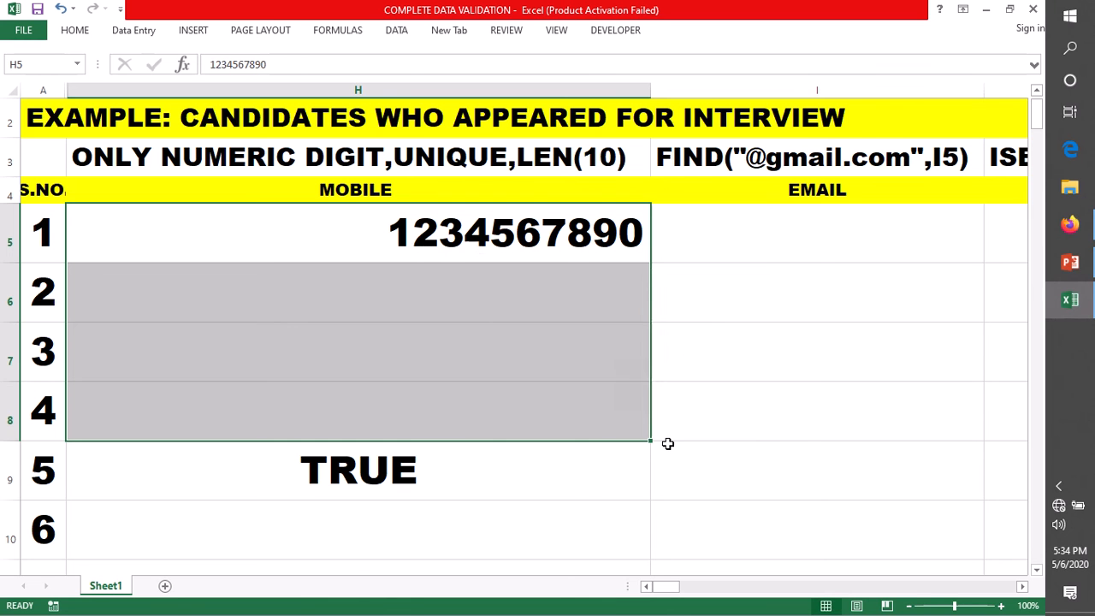
{"action": "left_click", "coordinate": [321, 291]}
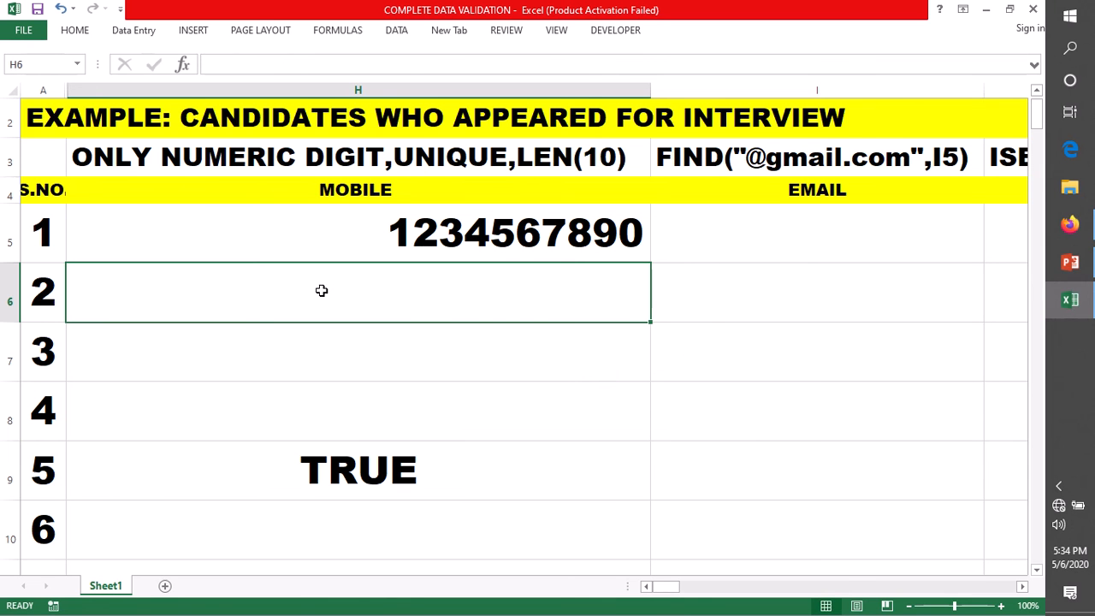
{"action": "double_click", "coordinate": [323, 290]}
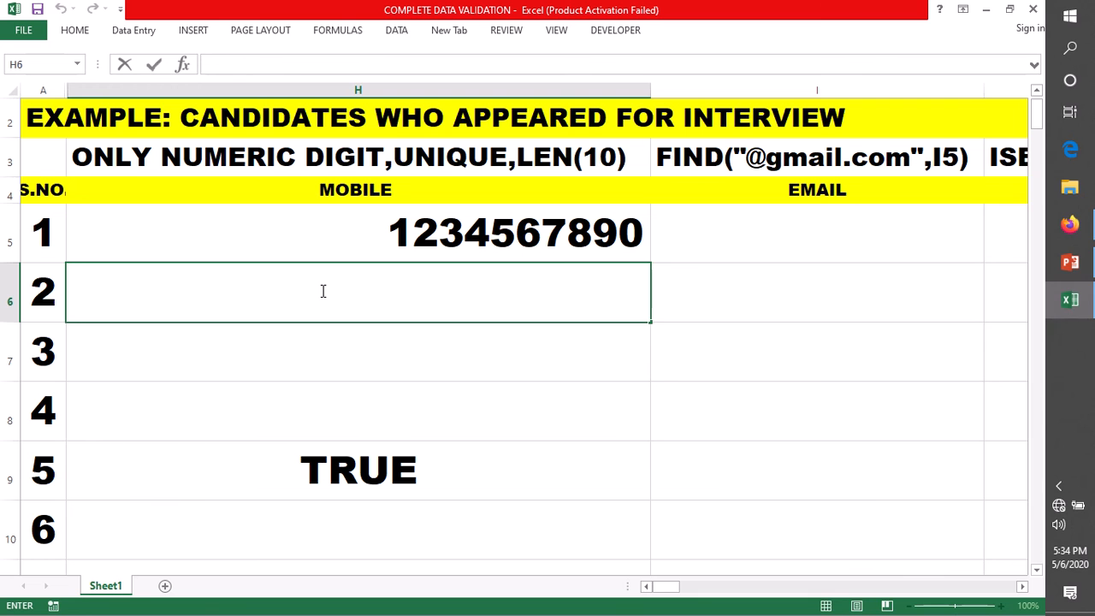
{"action": "type", "text": "1200"}
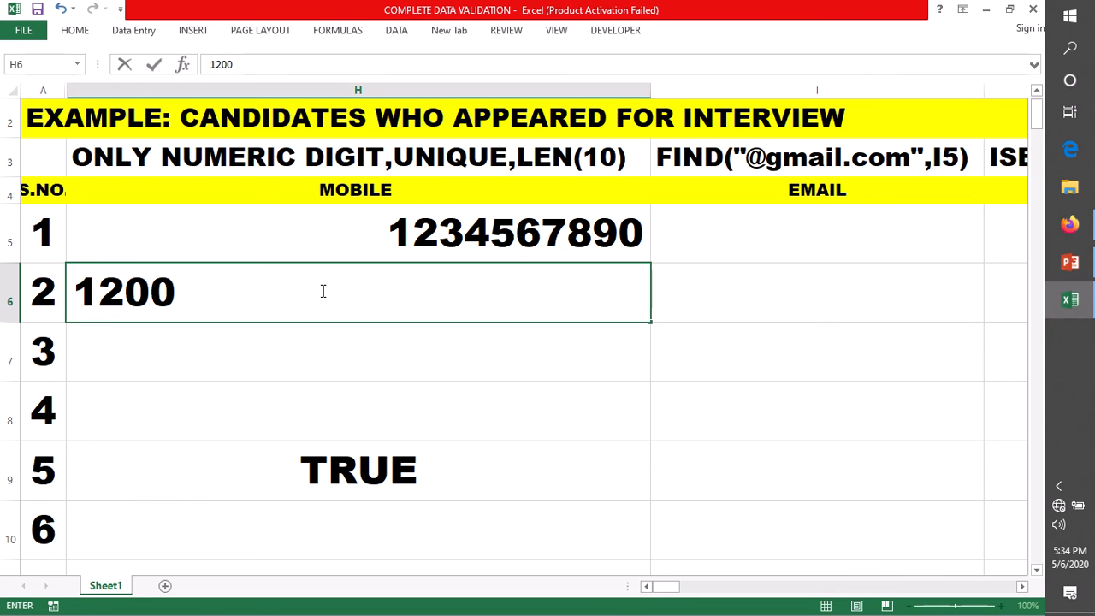
{"action": "type", "text": "120"}
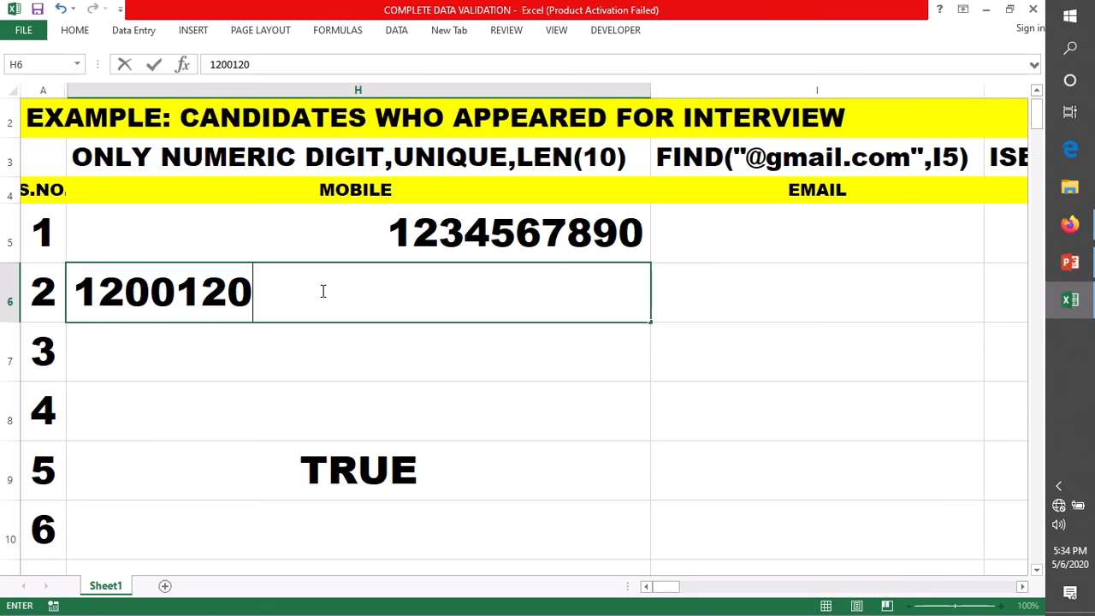
{"action": "type", "text": "012"}
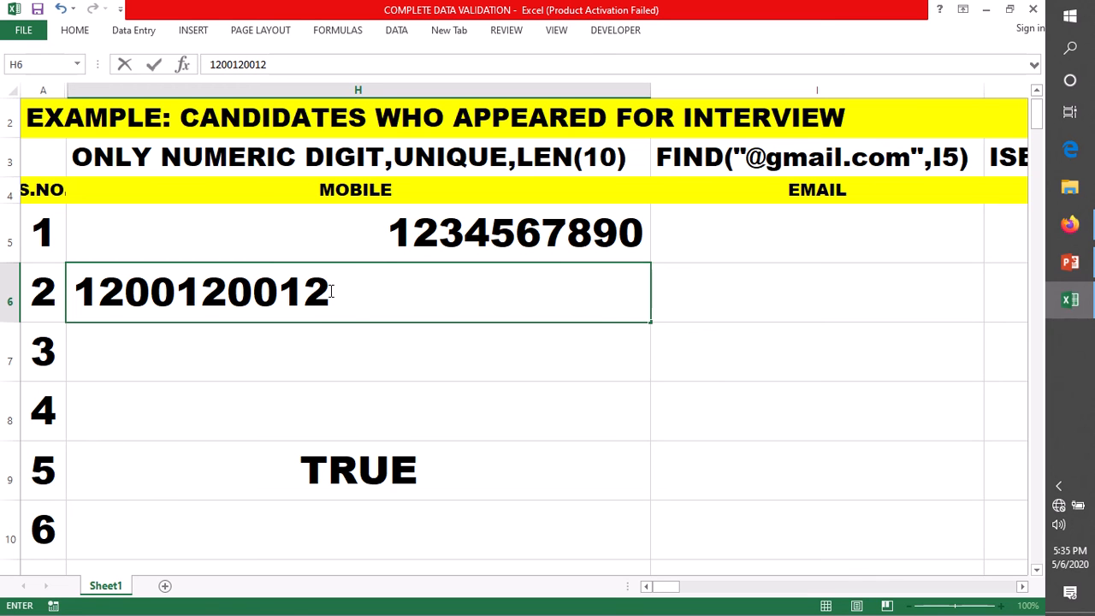
{"action": "type", "text": "8"}
{"action": "key", "text": "Escape"}
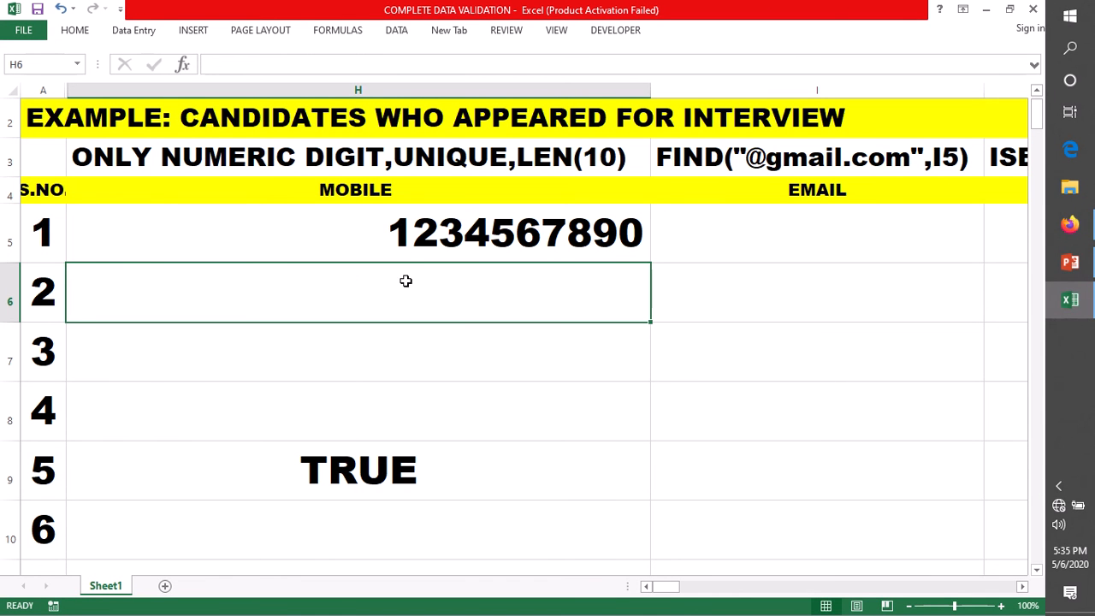
Step: Submit a shortened wrong-length number in H6 and dismiss the invalid-value alert
{"action": "left_click", "coordinate": [458, 236]}
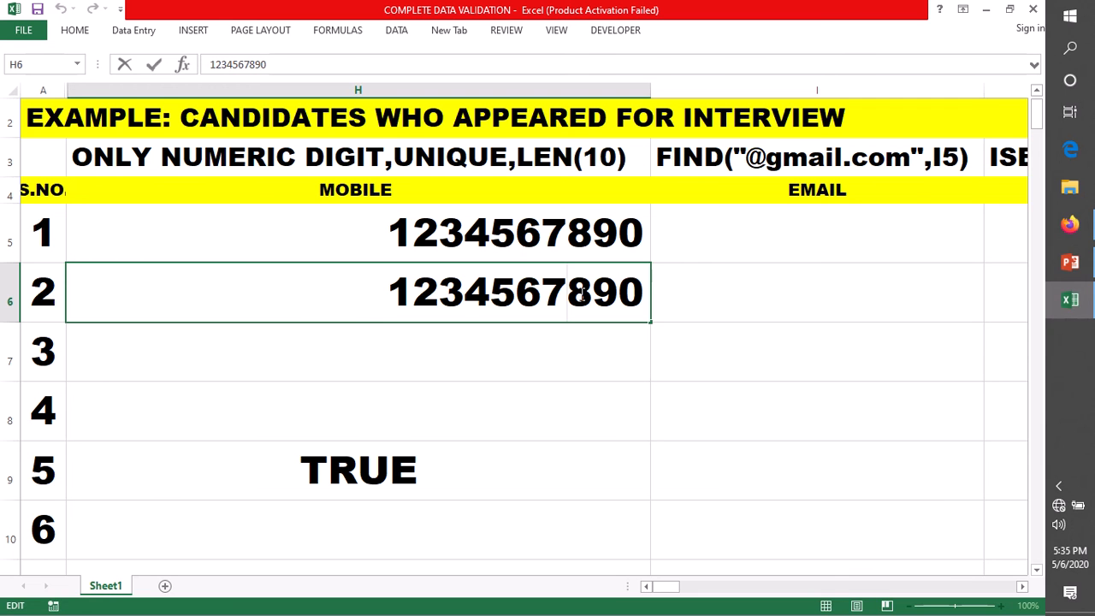
{"action": "key", "text": "Delete"}
{"action": "key", "text": "Return"}
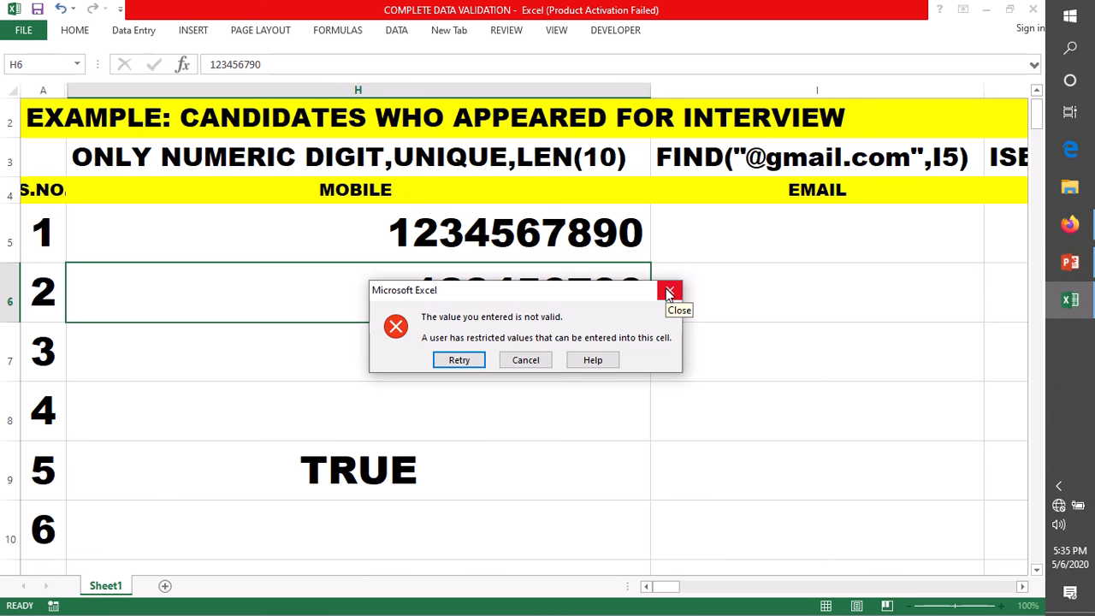
{"action": "left_click", "coordinate": [668, 293]}
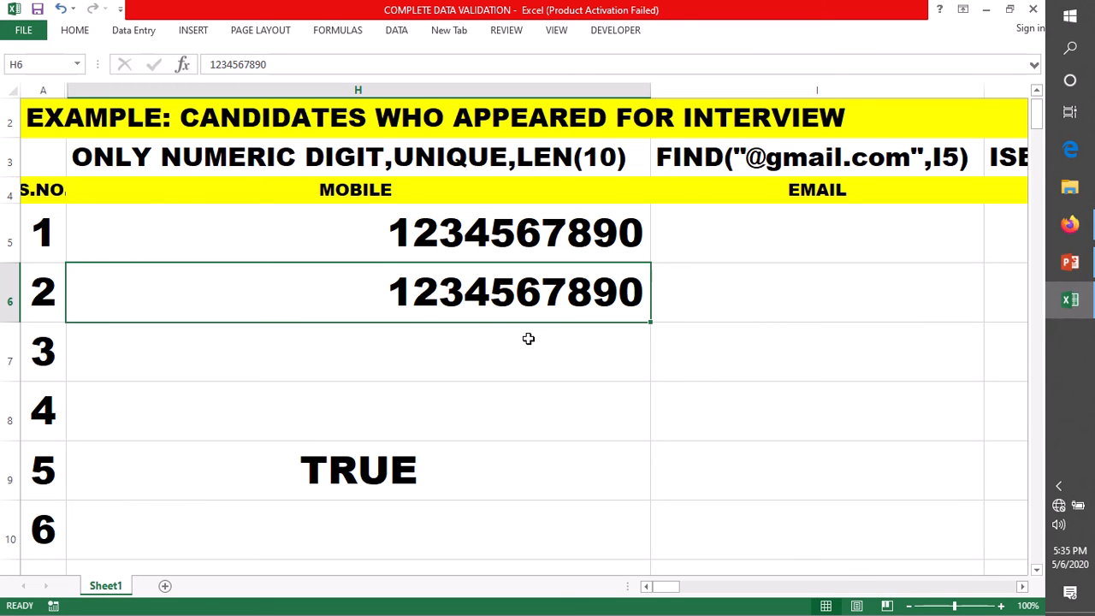
{"action": "mouse_move", "coordinate": [498, 10]}
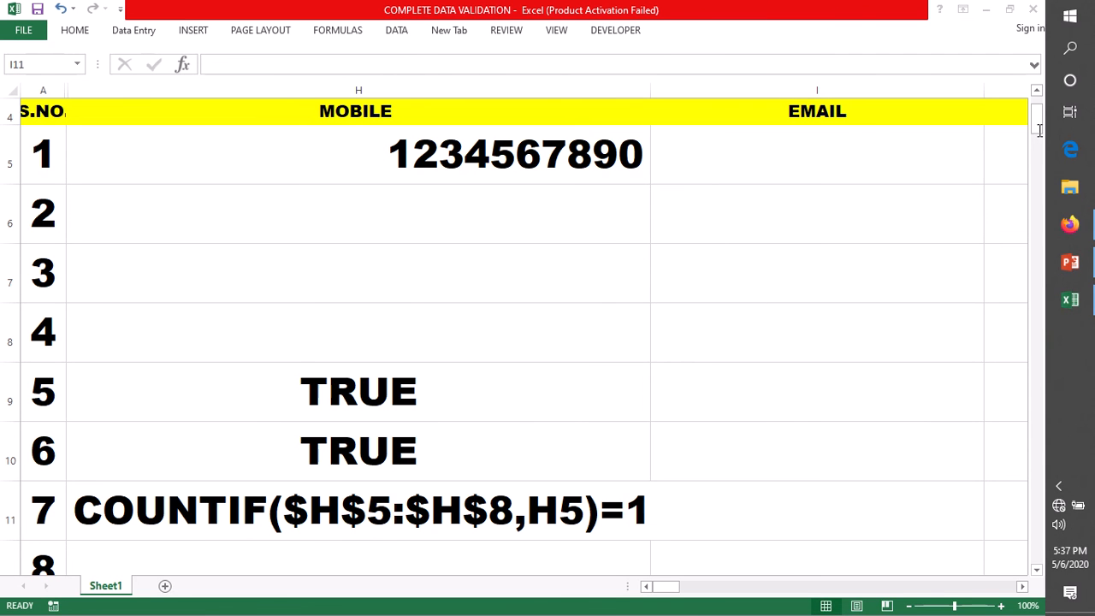
{"action": "left_click", "coordinate": [1038, 89]}
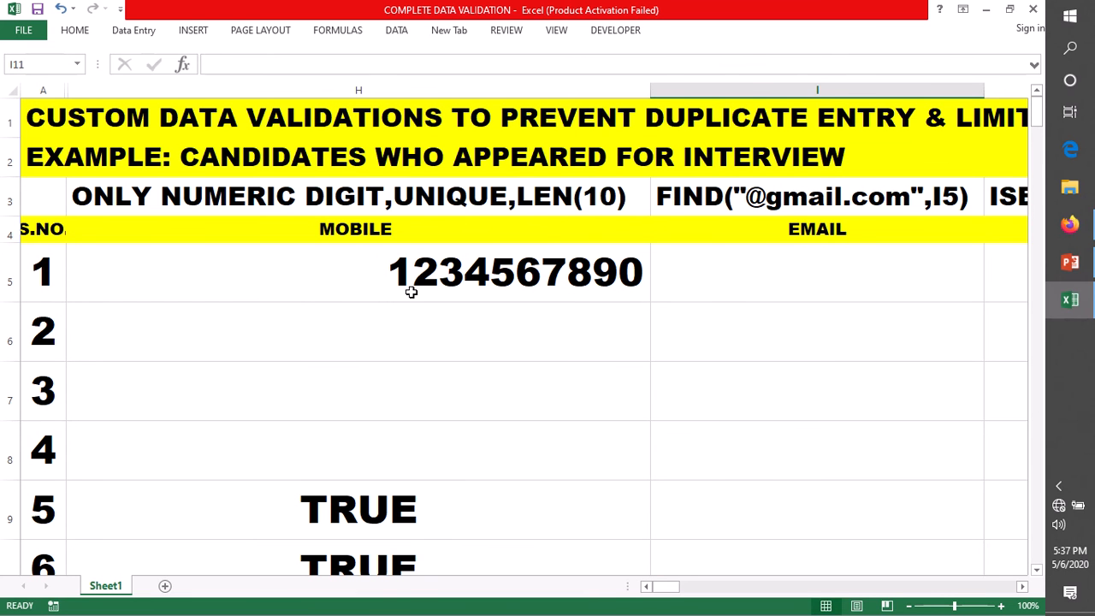
{"action": "left_click", "coordinate": [411, 275]}
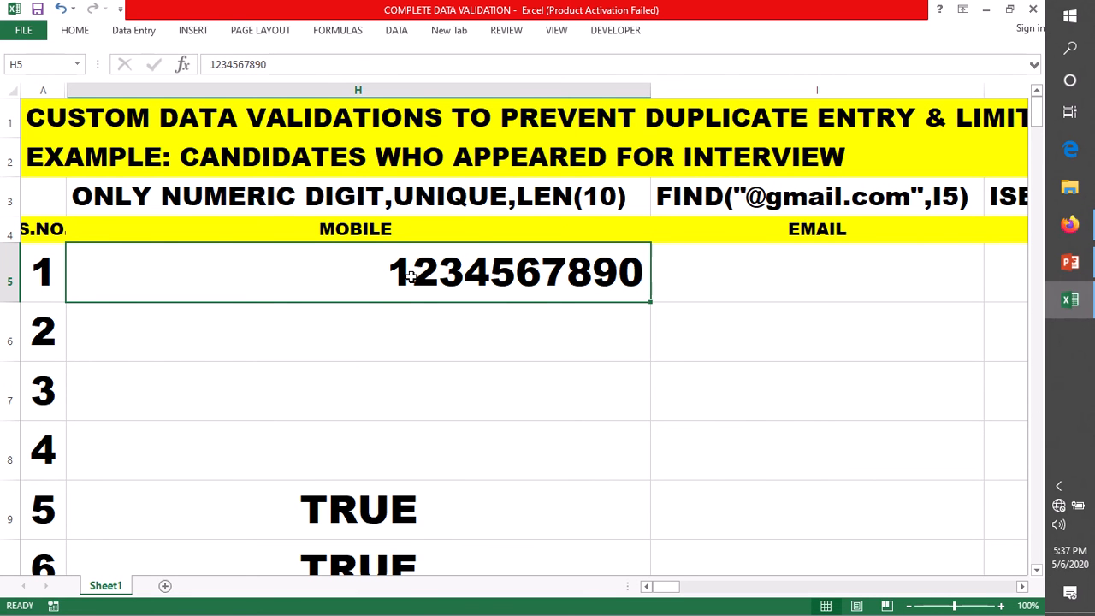
{"action": "key", "text": "ctrl+c"}
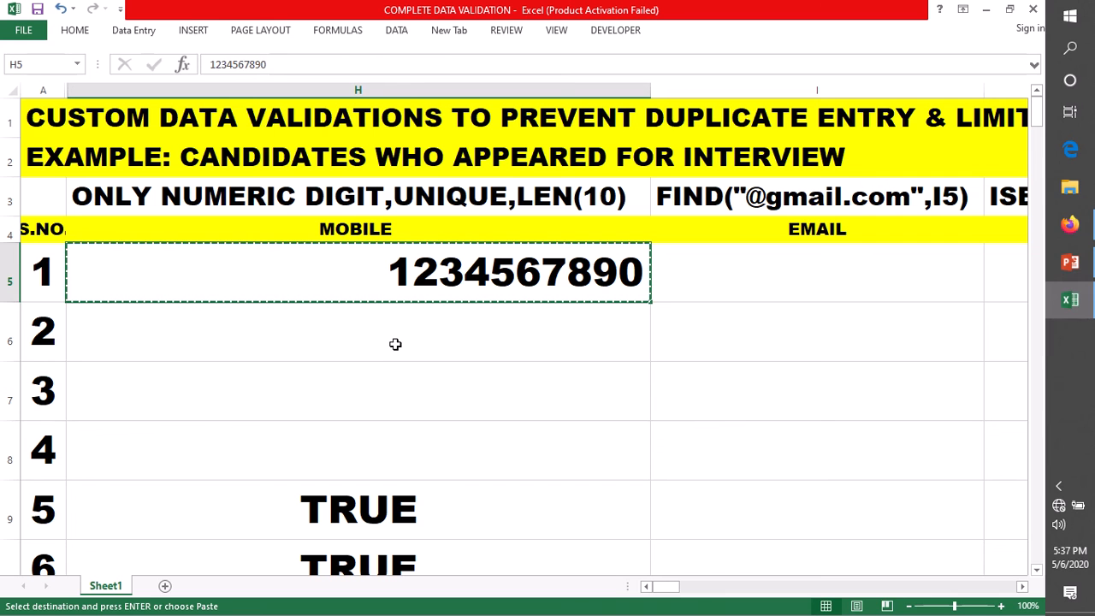
Step: Select H6, then the A1 title cell, and cancel the pending copy of H5
{"action": "left_click", "coordinate": [394, 343]}
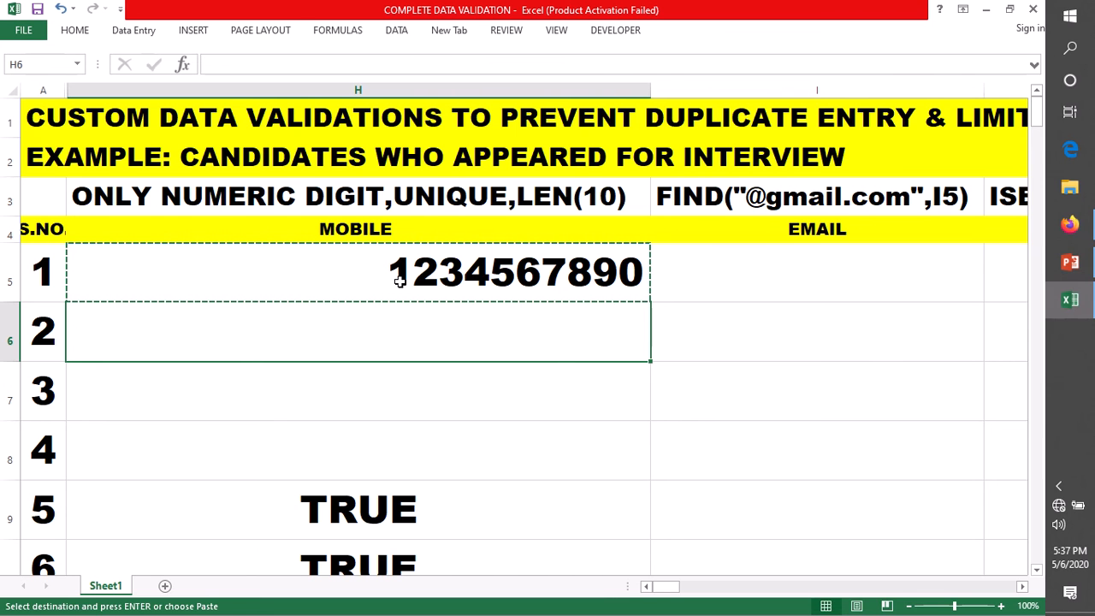
{"action": "left_click", "coordinate": [889, 129]}
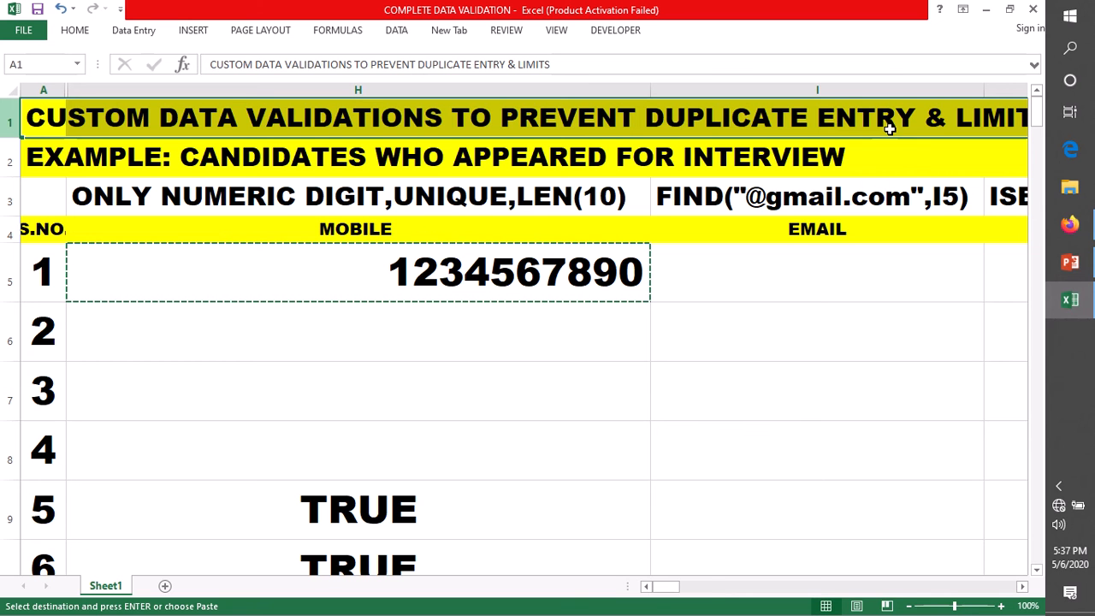
{"action": "key", "text": "Escape"}
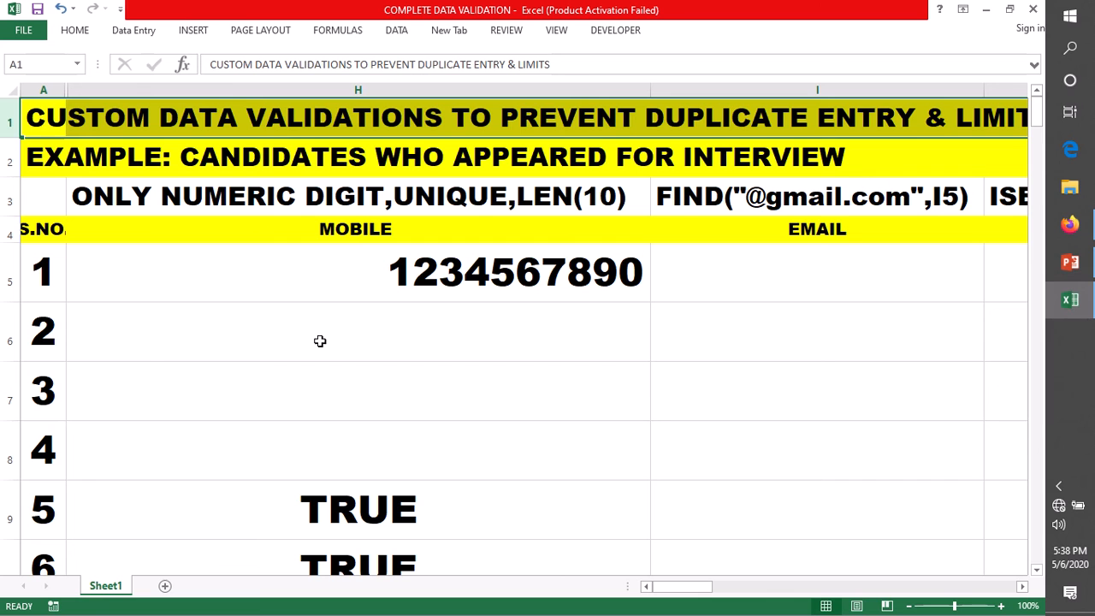
Step: Open the COUNTIF($H$5:$H$8,H5)=1 note in H11 and mark its $H$5:$H$8 range
{"action": "scroll", "coordinate": [179, 513], "scroll_direction": "down", "scroll_amount": 1}
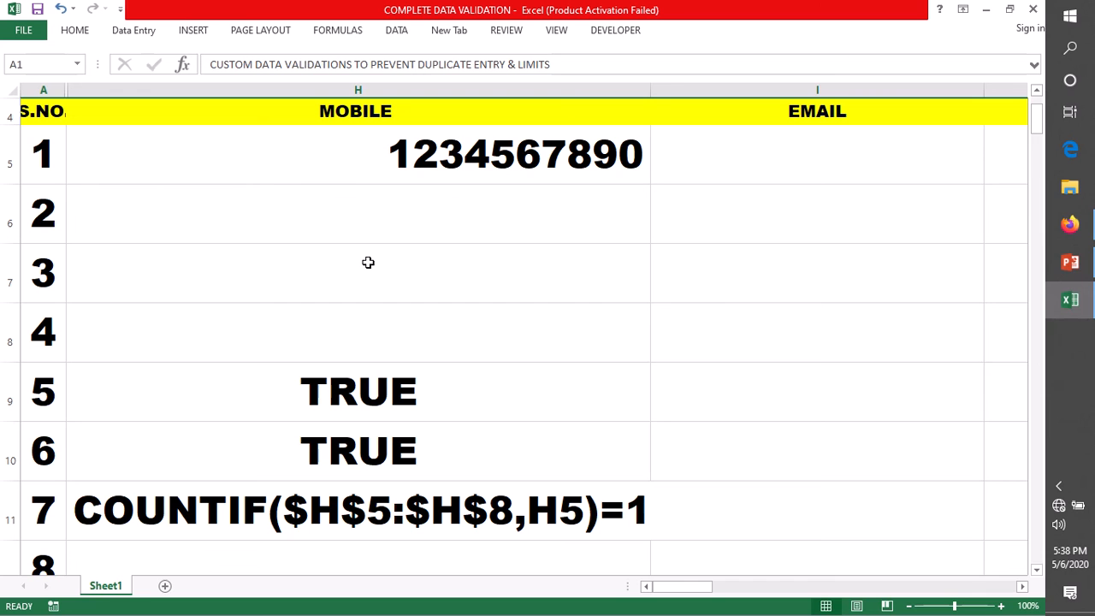
{"action": "double_click", "coordinate": [295, 512]}
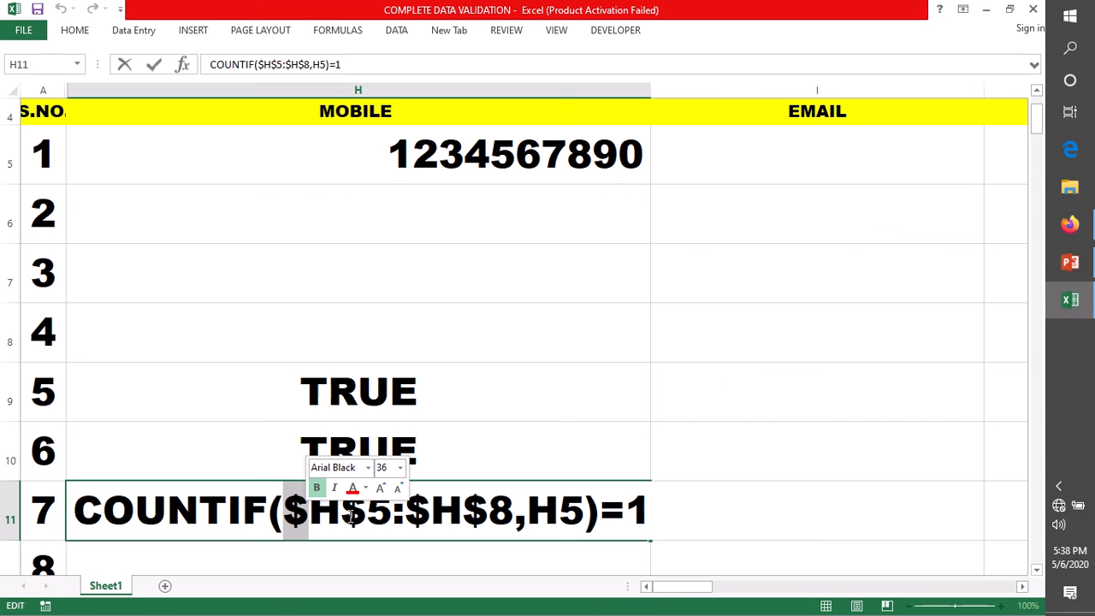
{"action": "double_click", "coordinate": [382, 520]}
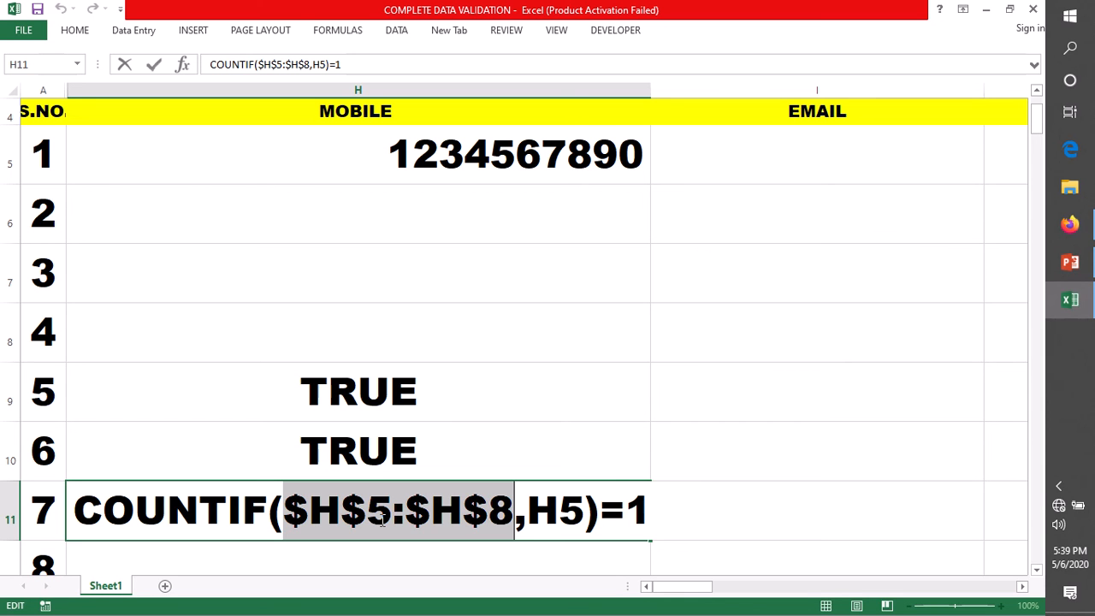
Step: Re-mark the $H$5:$H$8 range and H5 criterion in H11, then exit without changes
{"action": "left_click", "coordinate": [518, 513]}
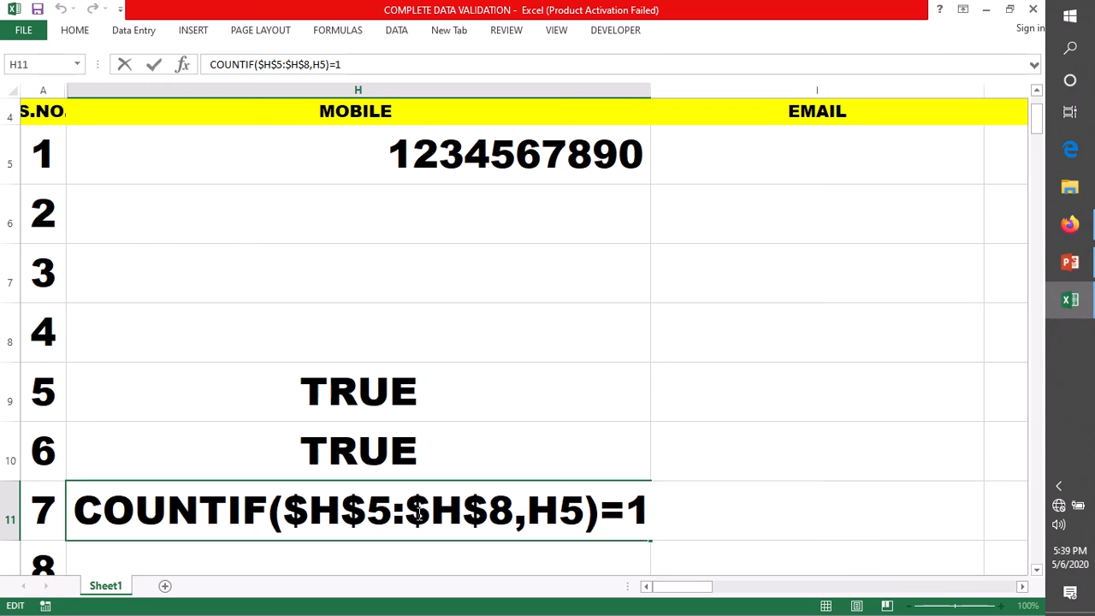
{"action": "double_click", "coordinate": [318, 509]}
{"action": "double_click", "coordinate": [556, 511]}
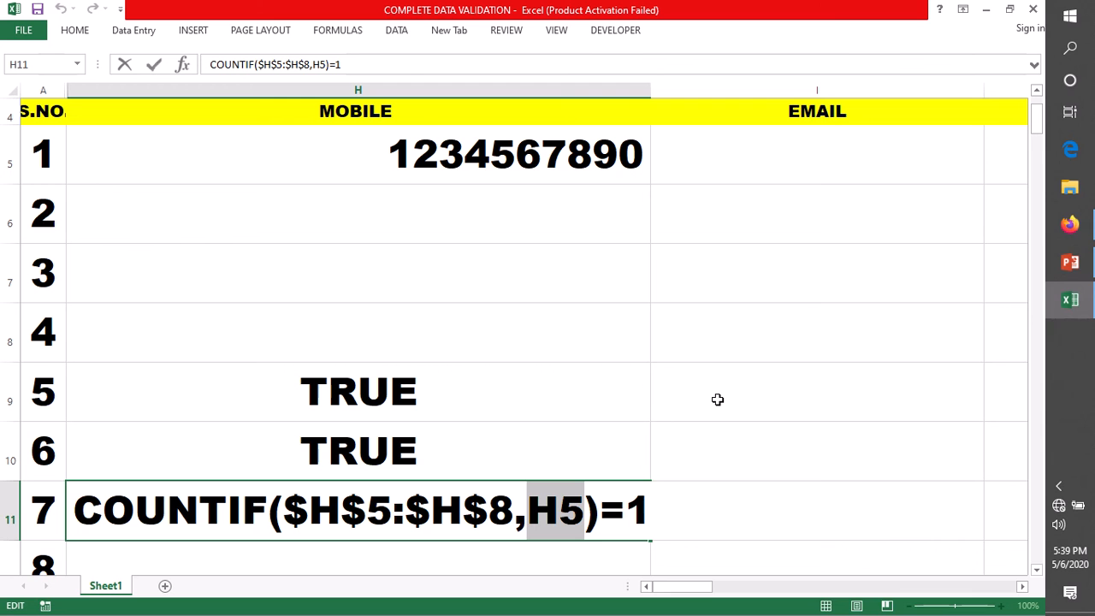
{"action": "key", "text": "Escape"}
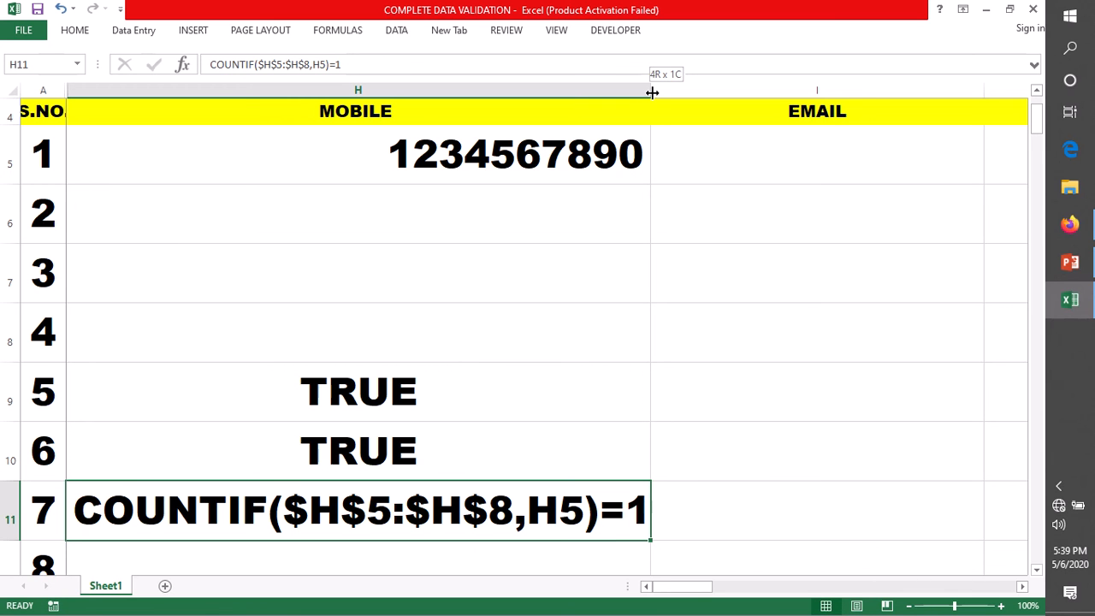
Step: Widen column H slightly and reopen the H11 COUNTIF note for editing
{"action": "left_click_drag", "start_coordinate": [652, 92], "coordinate": [663, 92]}
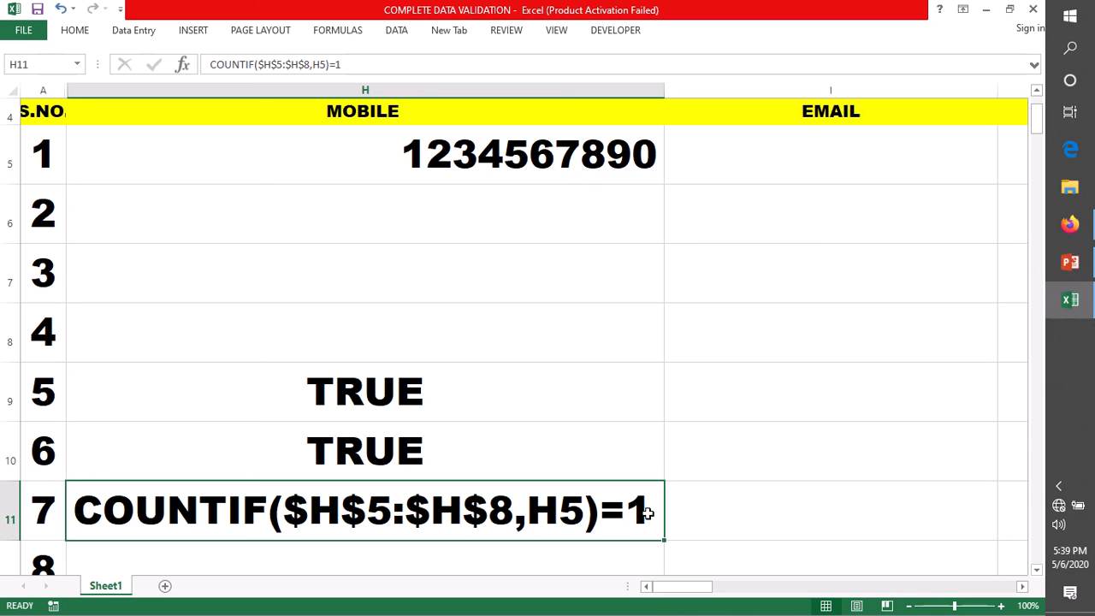
{"action": "double_click", "coordinate": [647, 513]}
Step: Change the H11 note's final count to 2, then 3, then back to 1
{"action": "key", "text": "BackSpace"}
{"action": "type", "text": "2"}
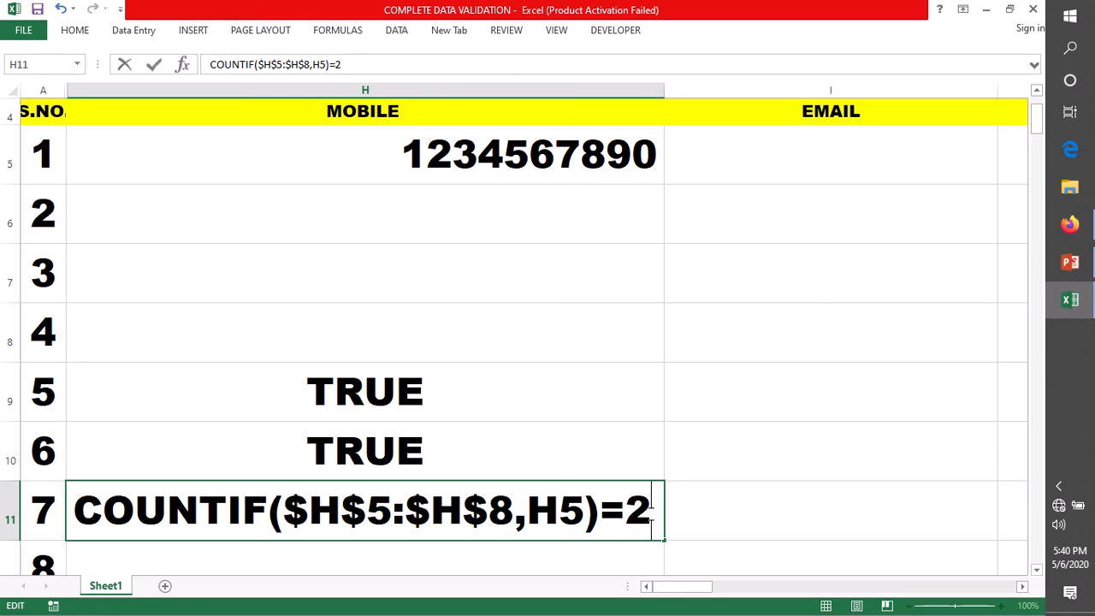
{"action": "key", "text": "BackSpace"}
{"action": "type", "text": "3"}
{"action": "key", "text": "BackSpace"}
{"action": "type", "text": "1"}
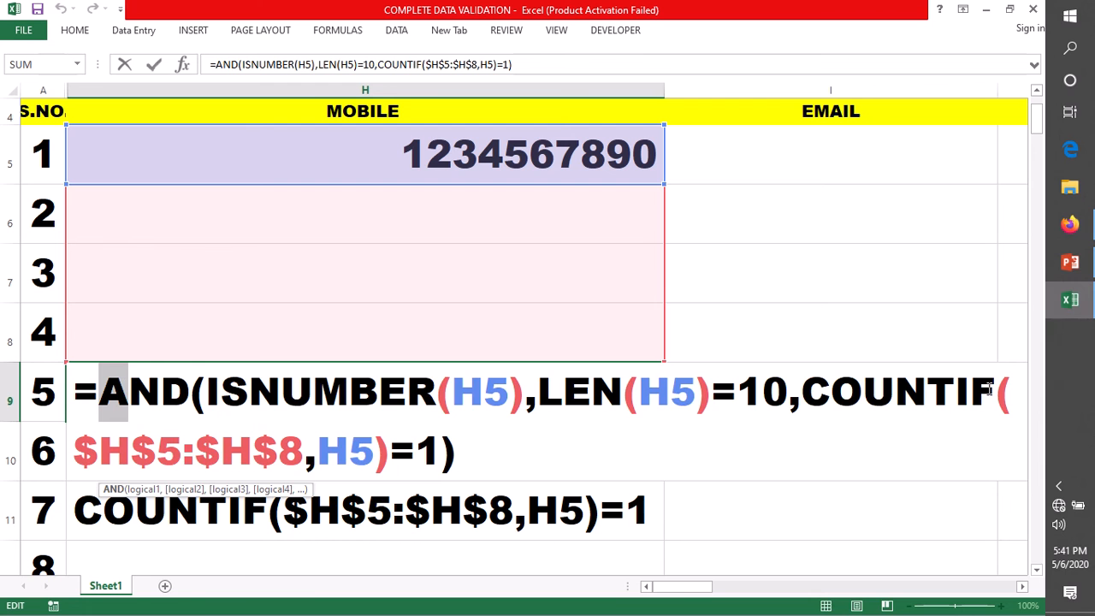
Step: Recommit the H9 AND formula and H10 COUNTIF formula, then select H5
{"action": "left_click_drag", "start_coordinate": [458, 452], "coordinate": [124, 391]}
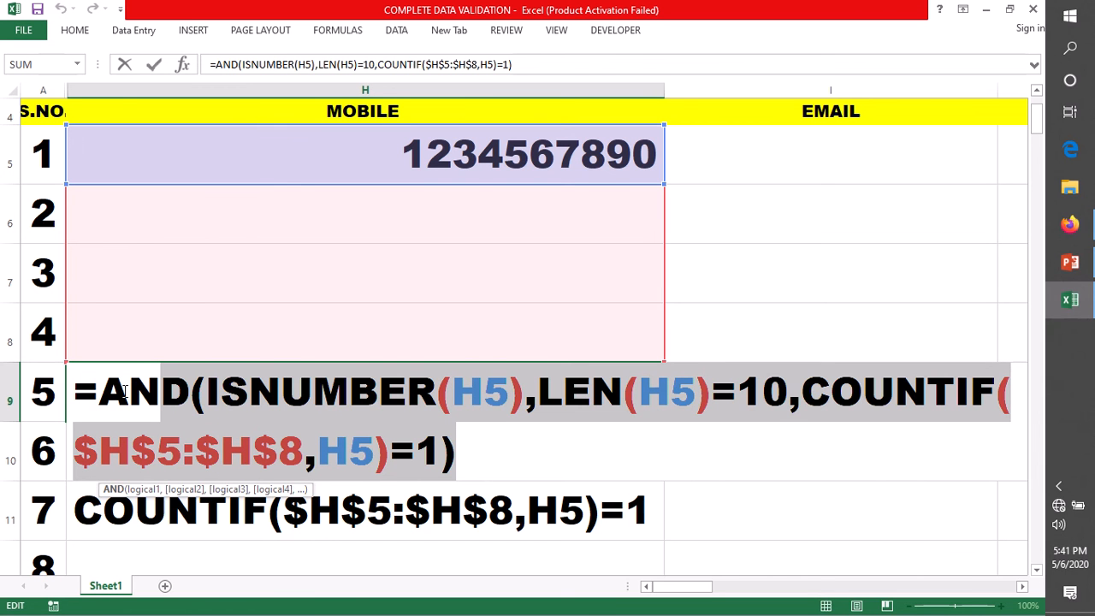
{"action": "left_click_drag", "start_coordinate": [124, 390], "coordinate": [113, 391]}
{"action": "key", "text": "Return"}
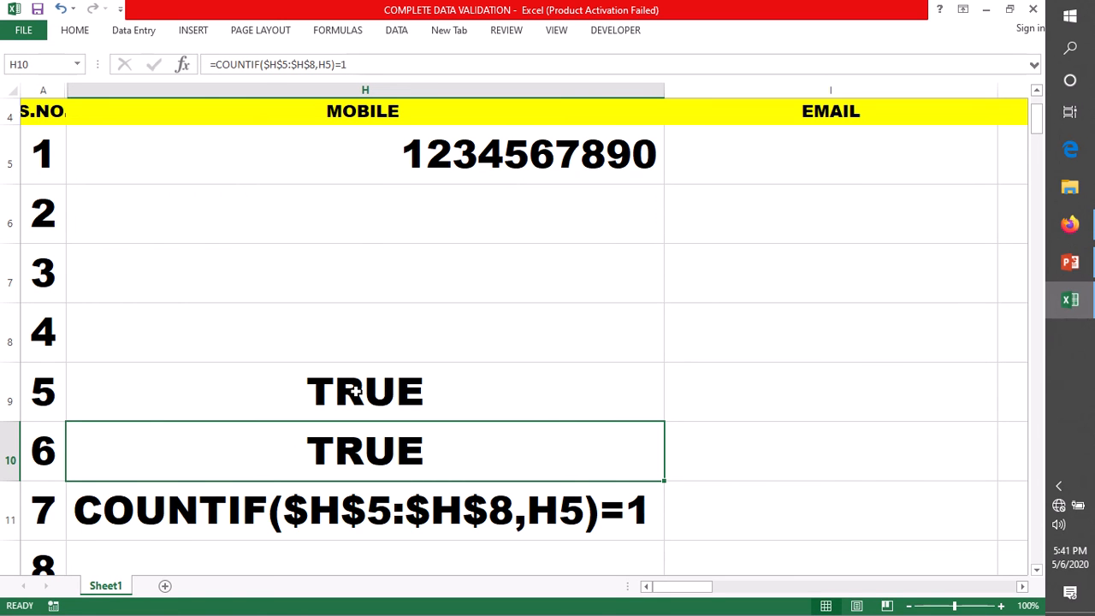
{"action": "double_click", "coordinate": [363, 445]}
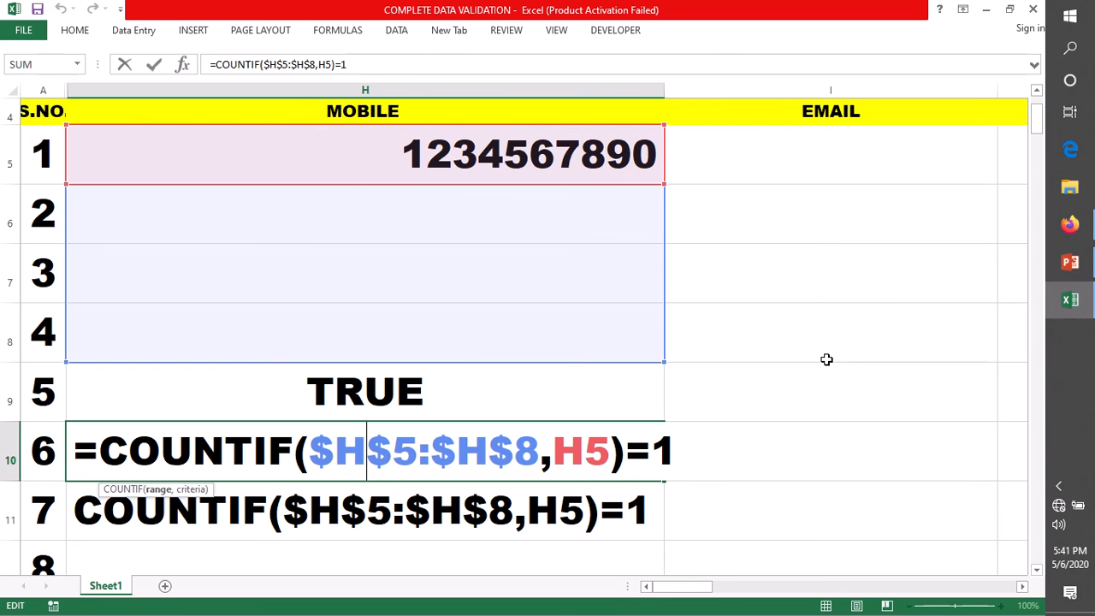
{"action": "key", "text": "ctrl+Return"}
{"action": "left_click", "coordinate": [503, 147]}
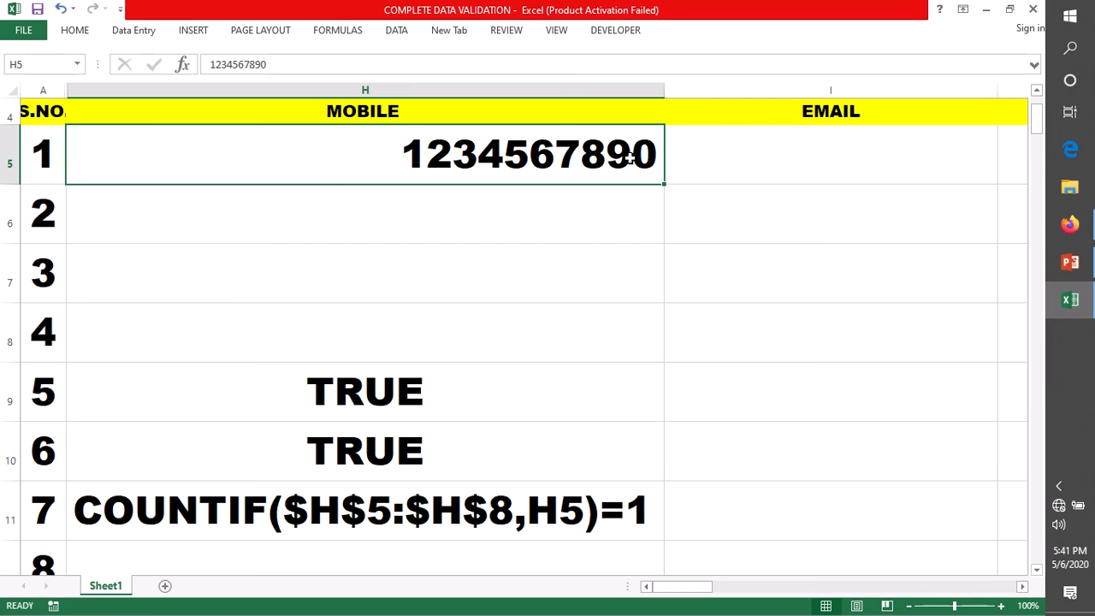
{"action": "key", "text": "ctrl+c"}
{"action": "left_click", "coordinate": [566, 222]}
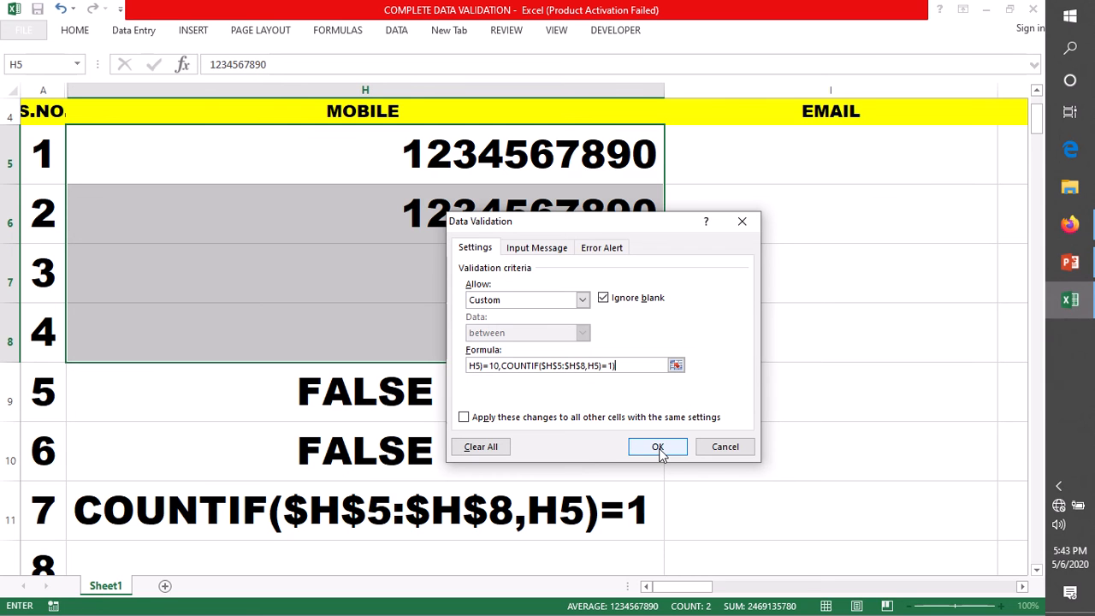
{"action": "left_click", "coordinate": [657, 446]}
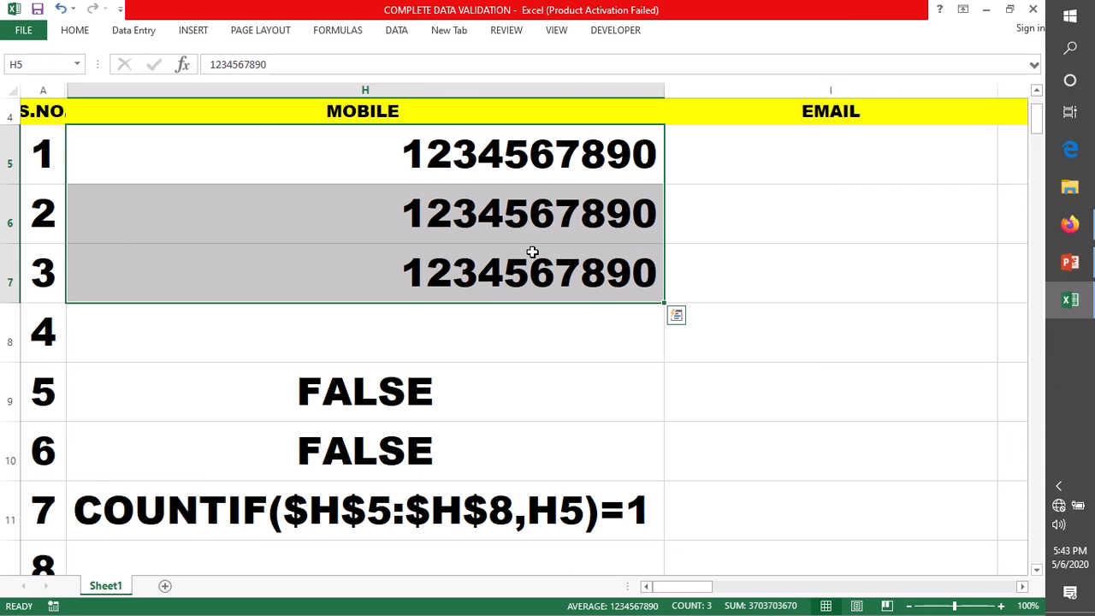
{"action": "key", "text": "Delete"}
{"action": "left_click", "coordinate": [493, 152]}
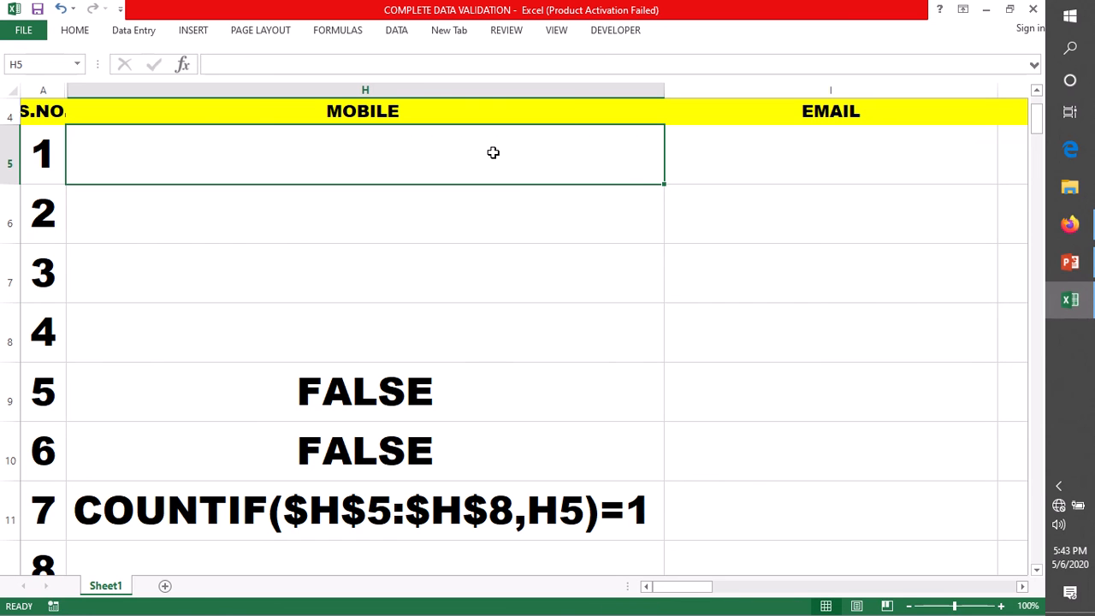
{"action": "type", "text": "1234567890"}
{"action": "key", "text": "Return"}
{"action": "type", "text": "1234567890"}
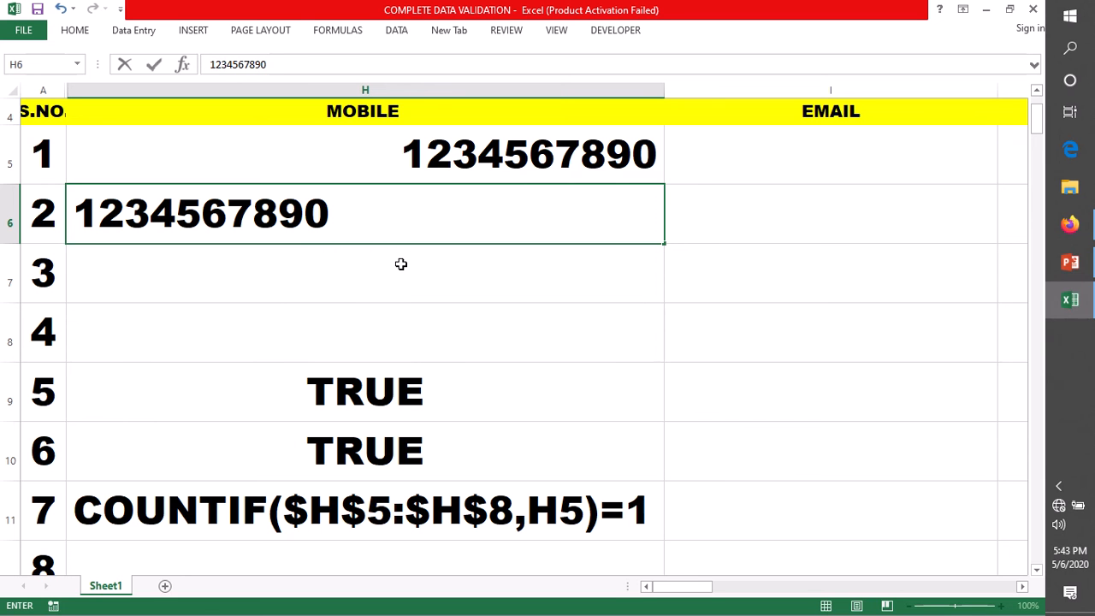
{"action": "key", "text": "Return"}
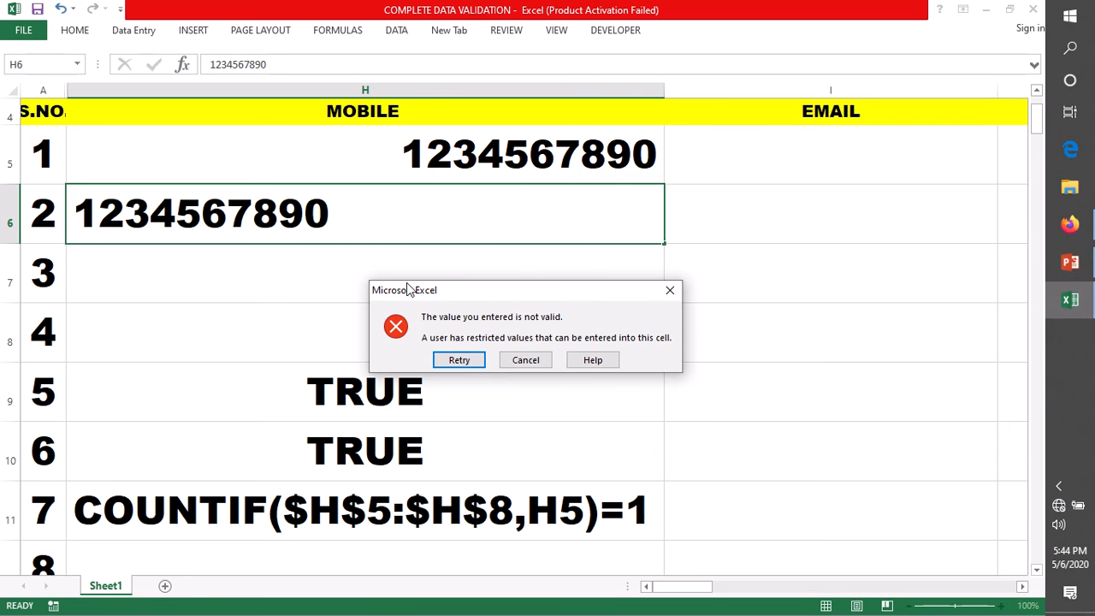